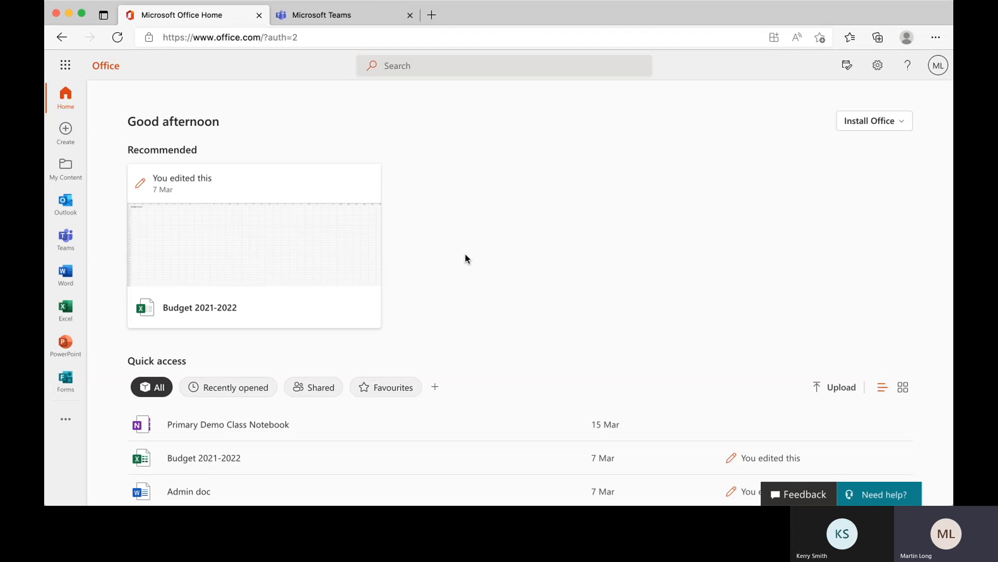
- Switch to Microsoft Teams and open the assignments of the Primary Demo Class Team
click(65, 65)
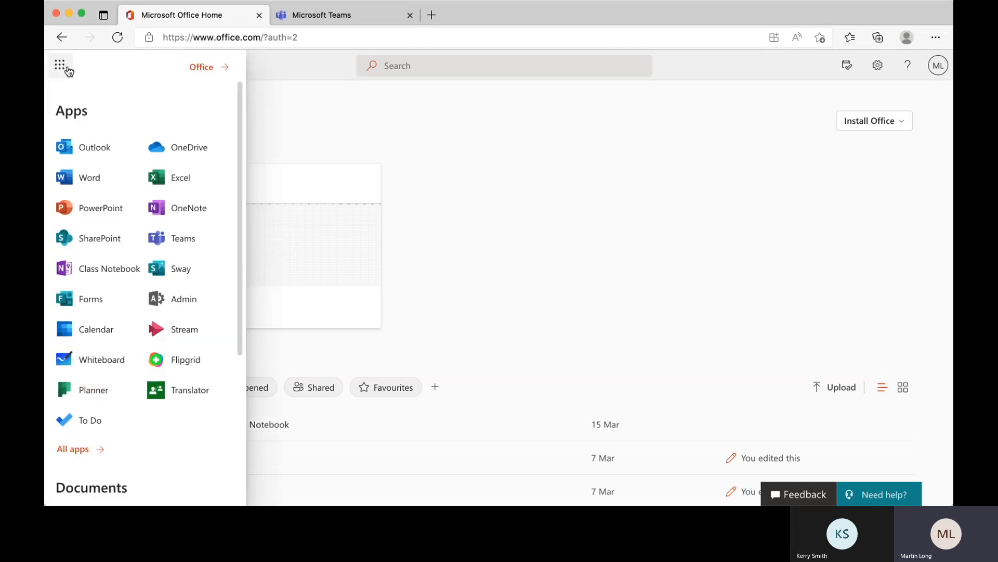
click(345, 18)
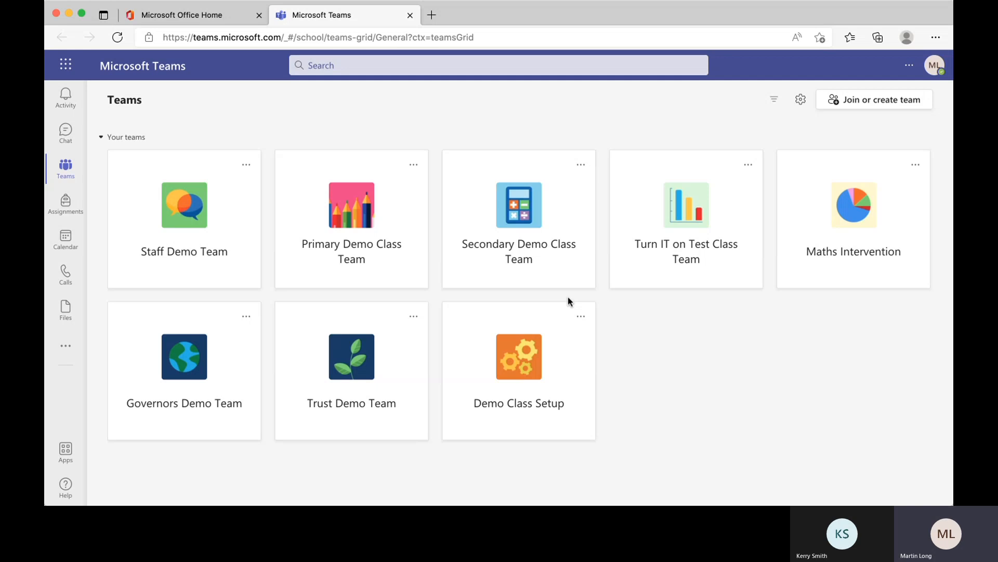
click(345, 215)
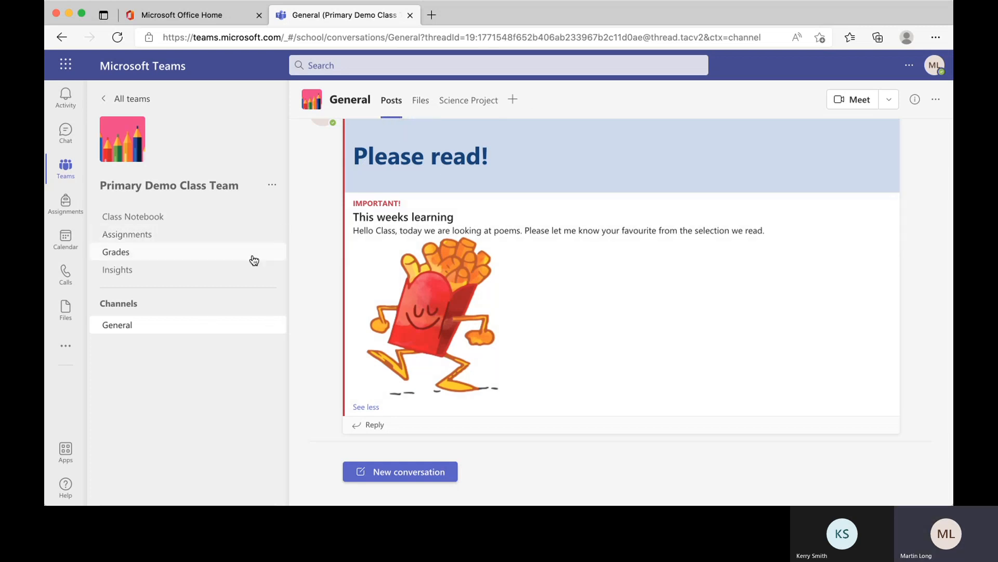
click(136, 242)
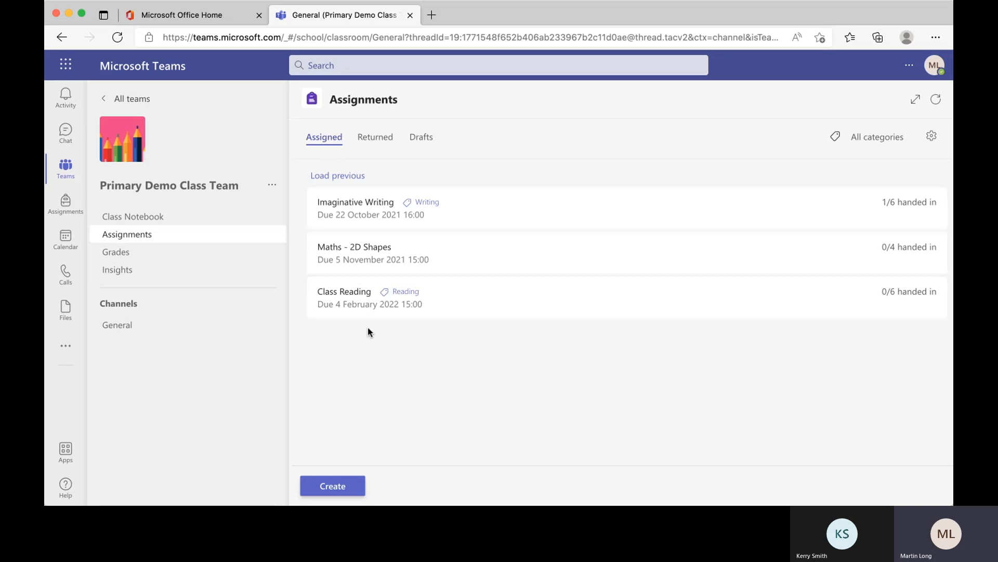
- View the class's returned assignments and its draft assignments
click(376, 141)
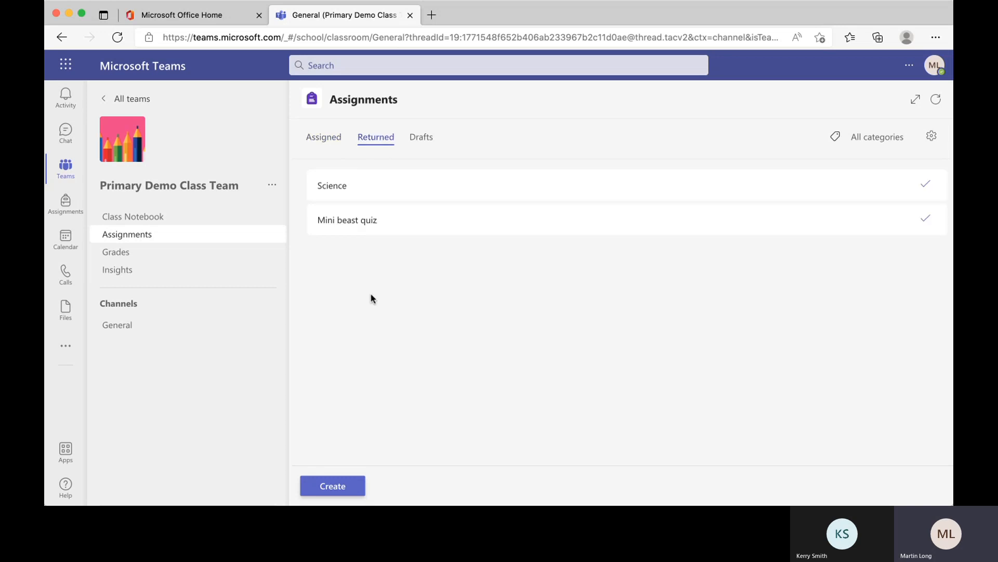
click(428, 142)
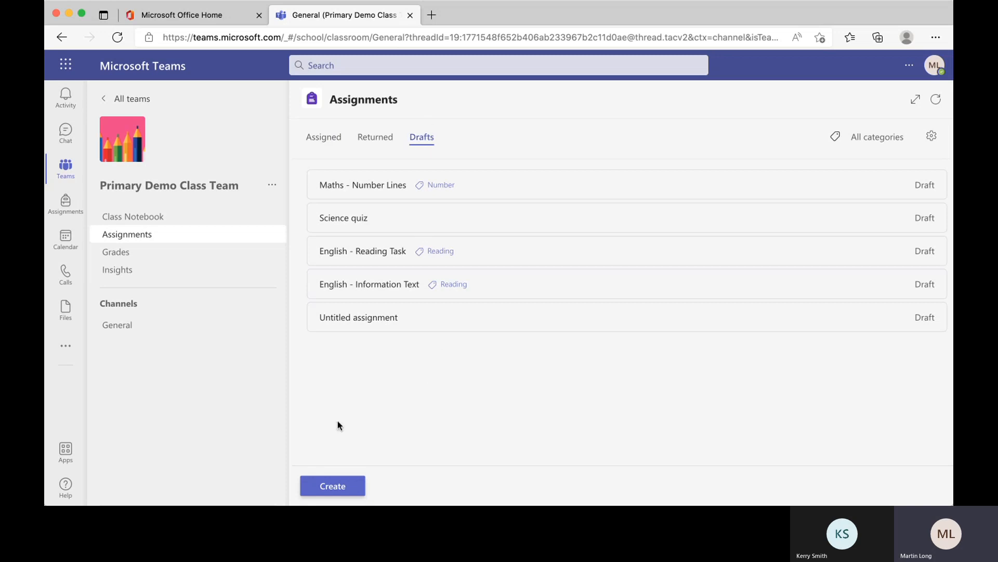
- Create a quiz assignment from the existing form "Turn IT on Demo - Quiz" and discard it
click(330, 489)
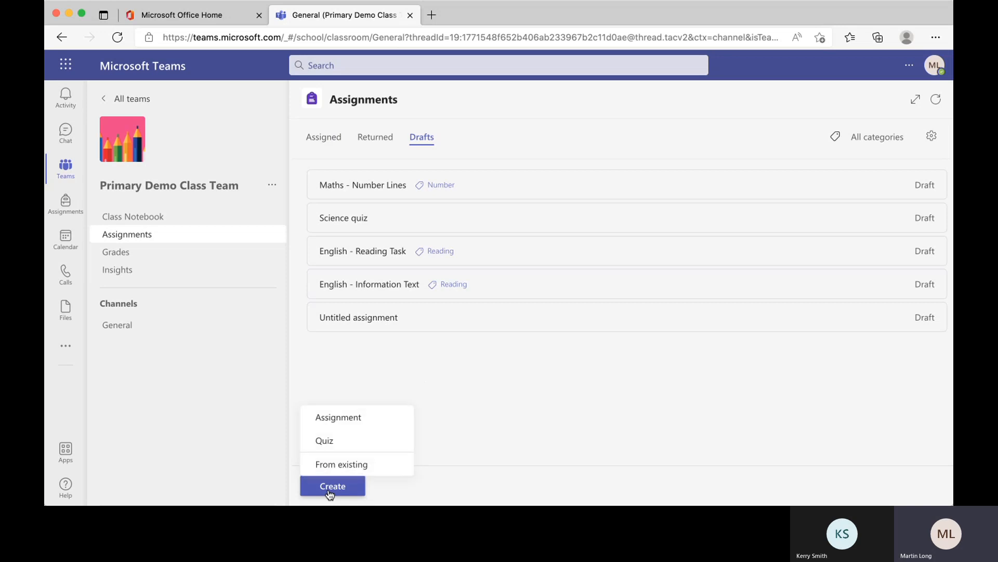
click(346, 443)
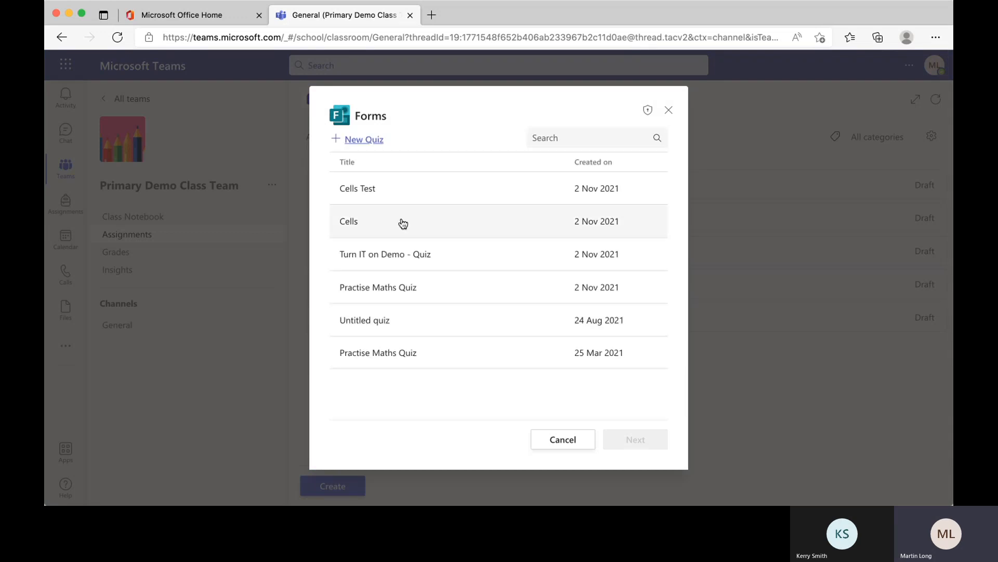
click(394, 265)
click(645, 442)
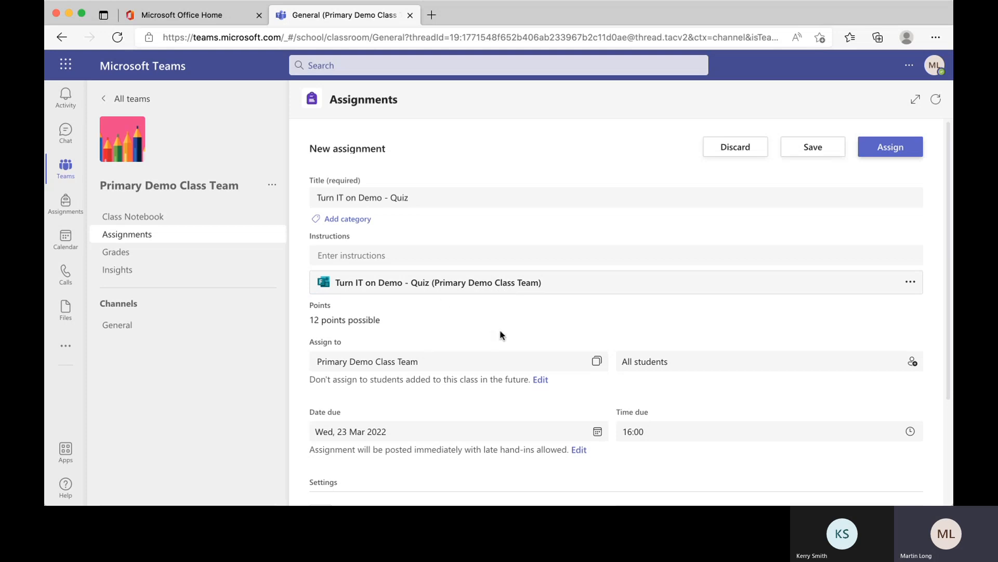
click(747, 147)
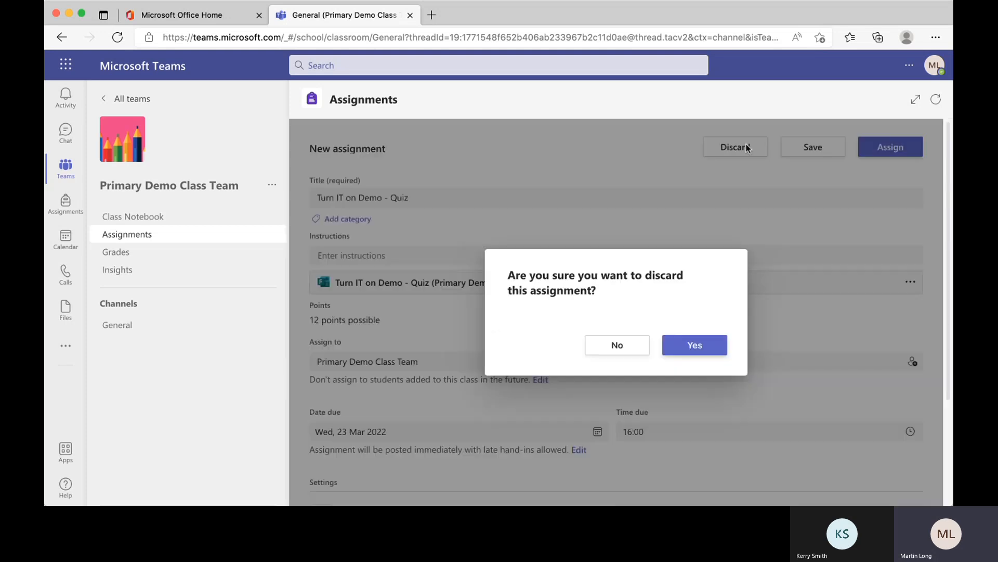
click(691, 346)
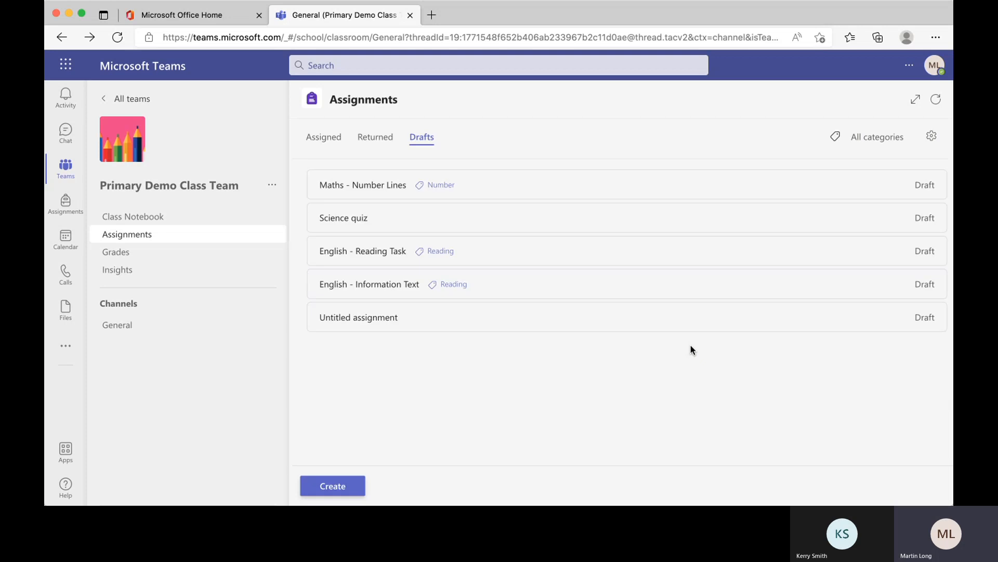
- Open the draft assignment "English - Reading Task" for editing
click(347, 485)
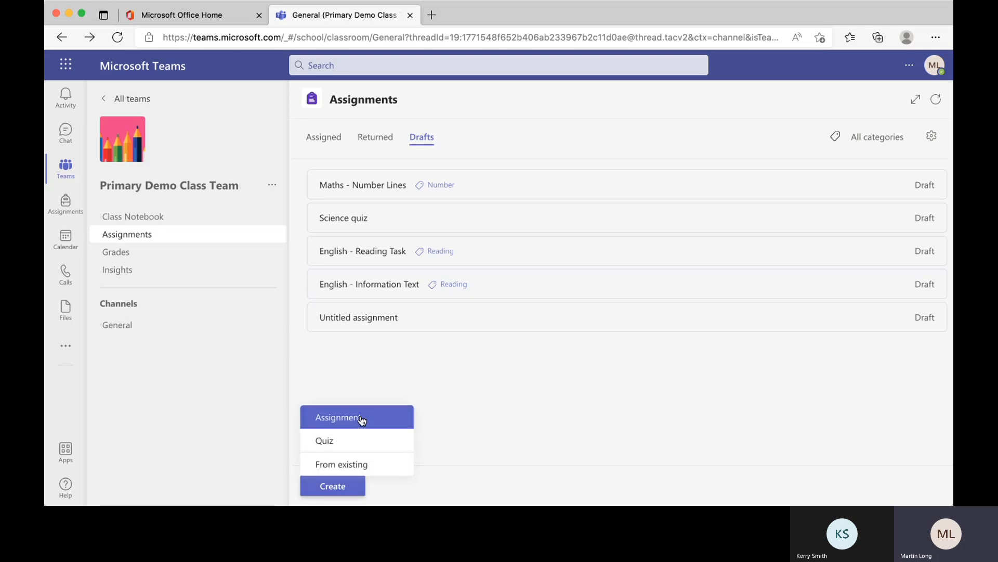
click(558, 355)
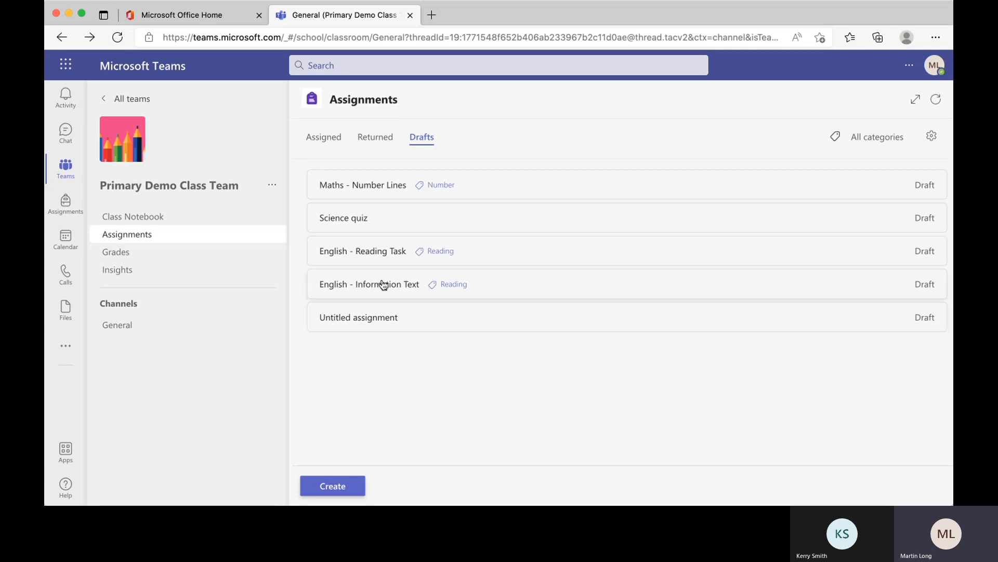
click(386, 257)
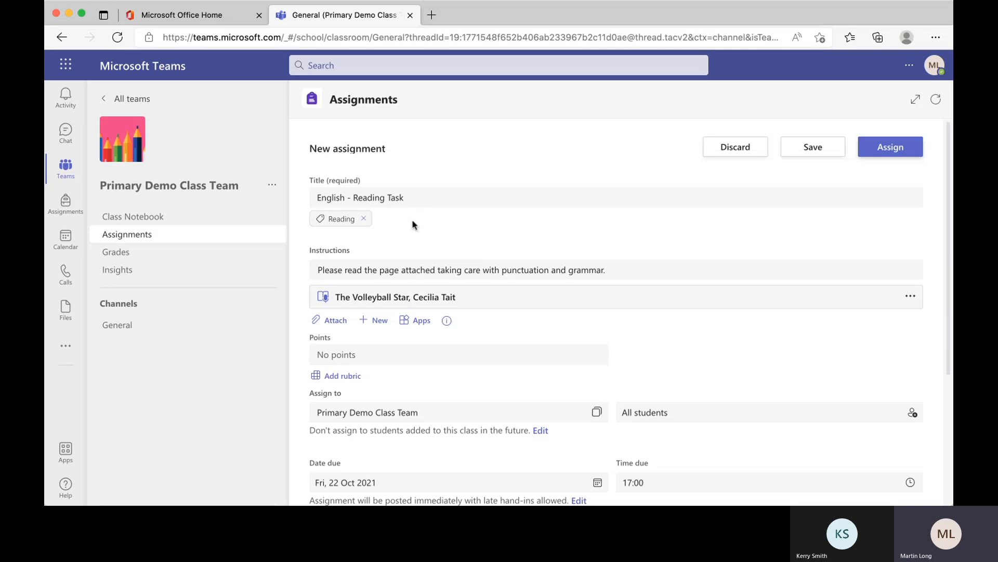
- Remove the Reading category from the assignment and add the Reading category again
click(364, 218)
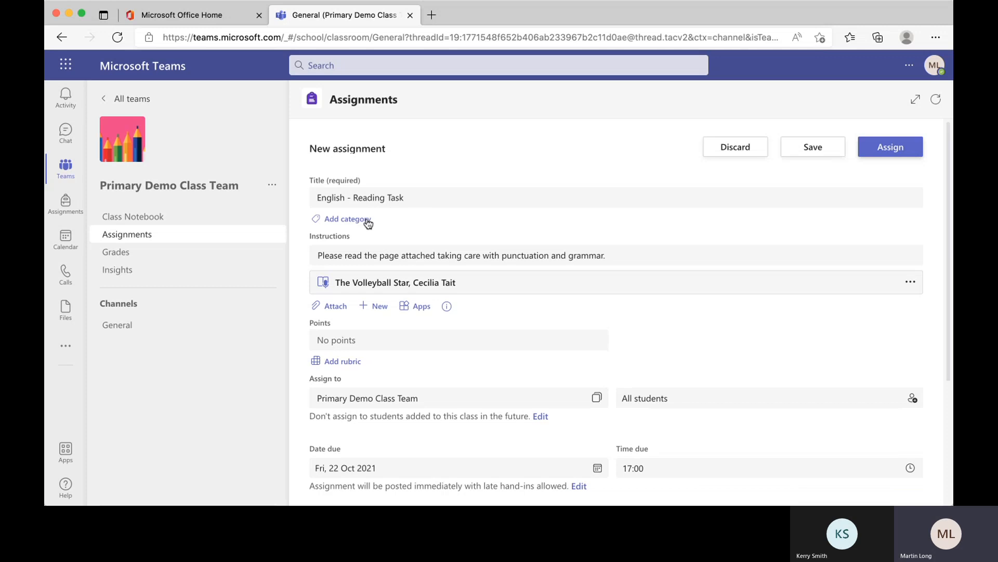
click(357, 221)
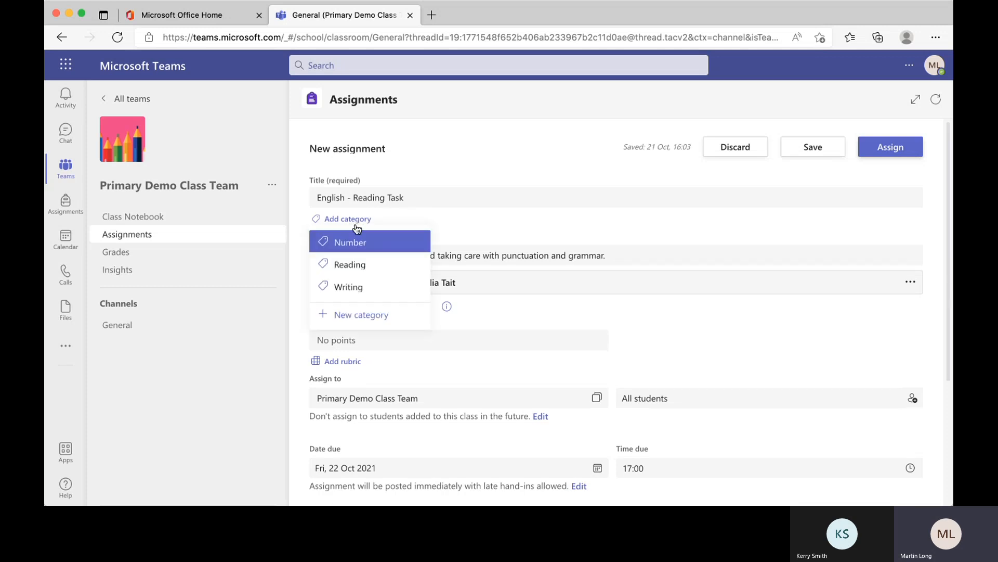
click(363, 285)
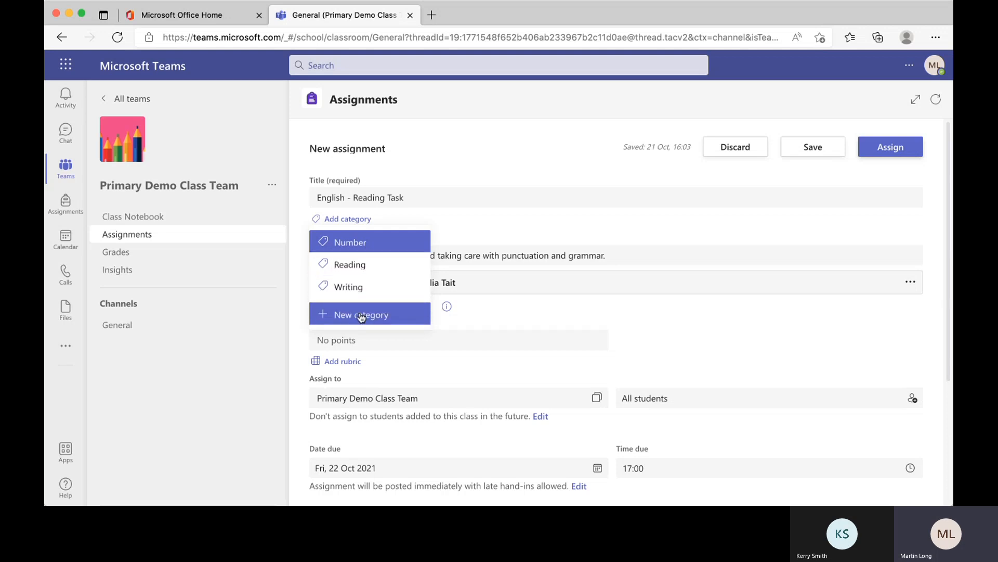
click(359, 266)
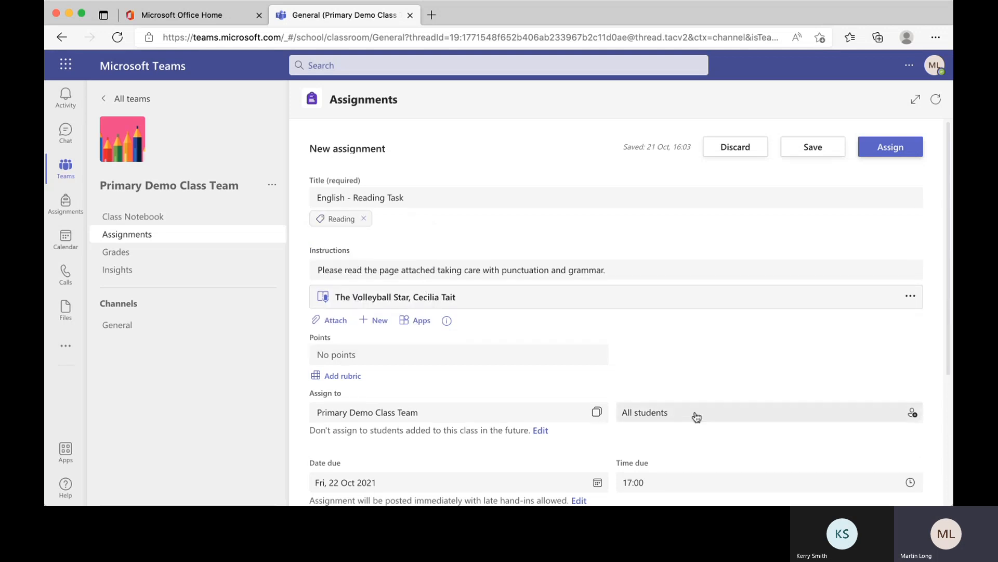
click(790, 492)
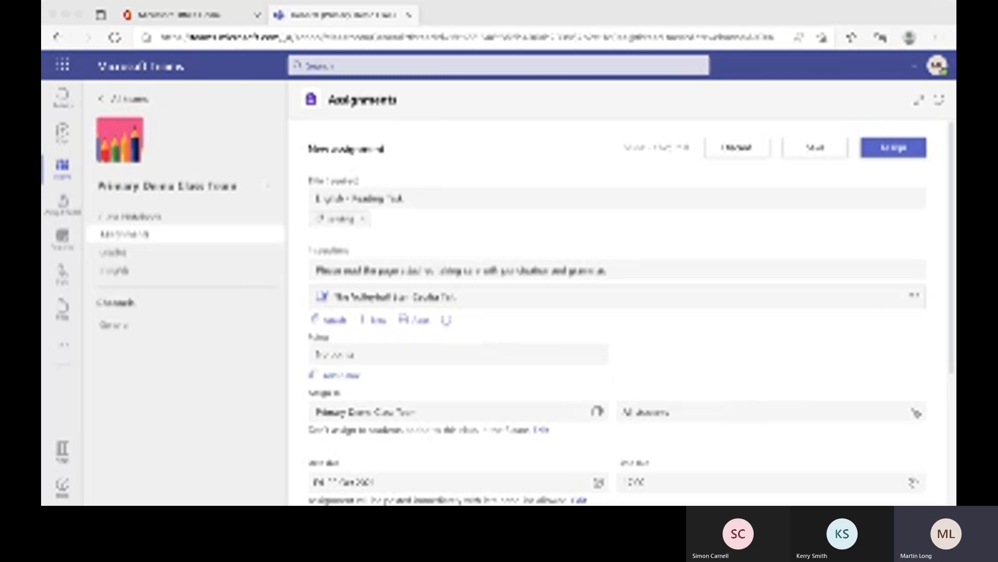
- Format the assignment's instructions text as a bulleted list
click(478, 273)
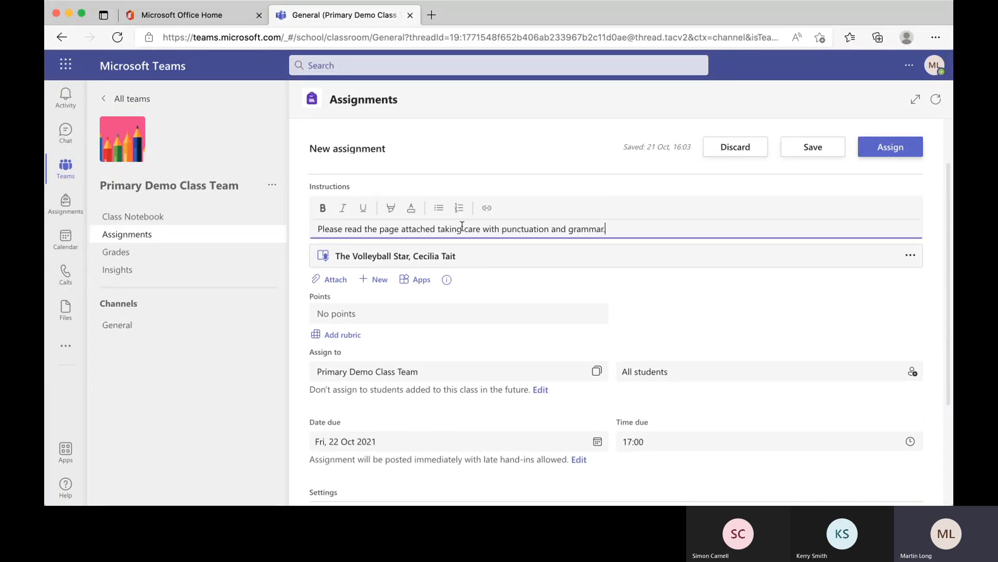
click(318, 229)
click(439, 208)
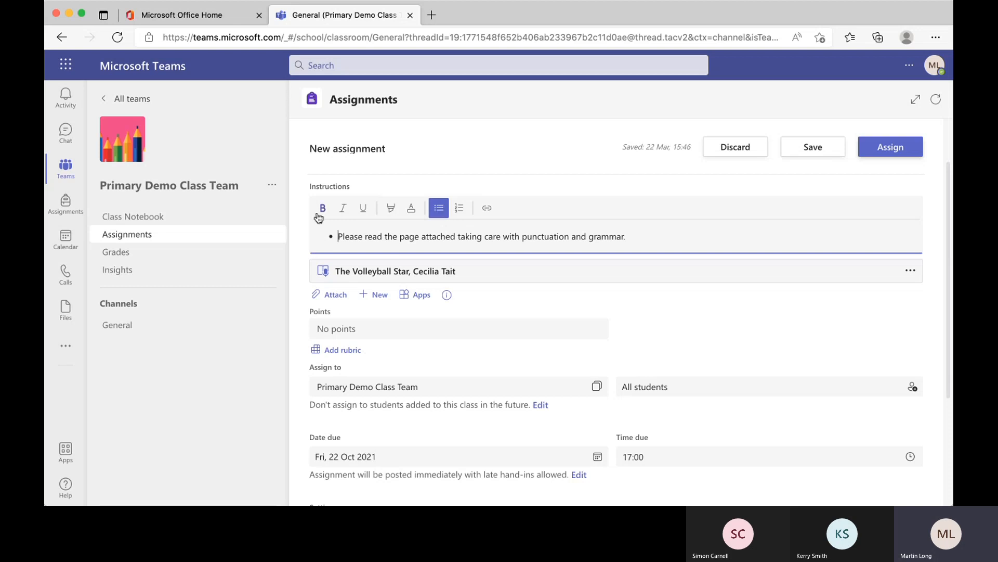
click(487, 208)
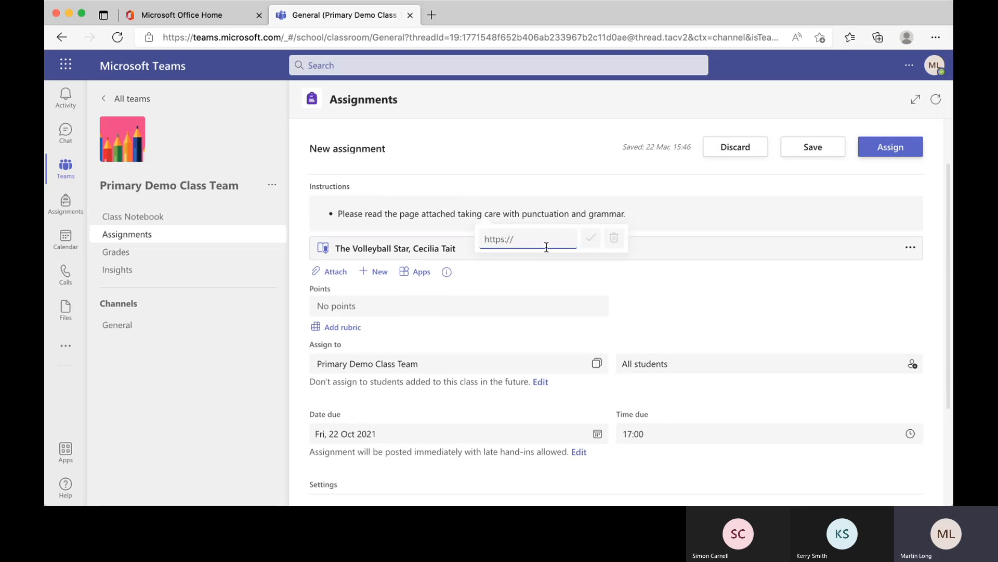
click(738, 276)
click(660, 208)
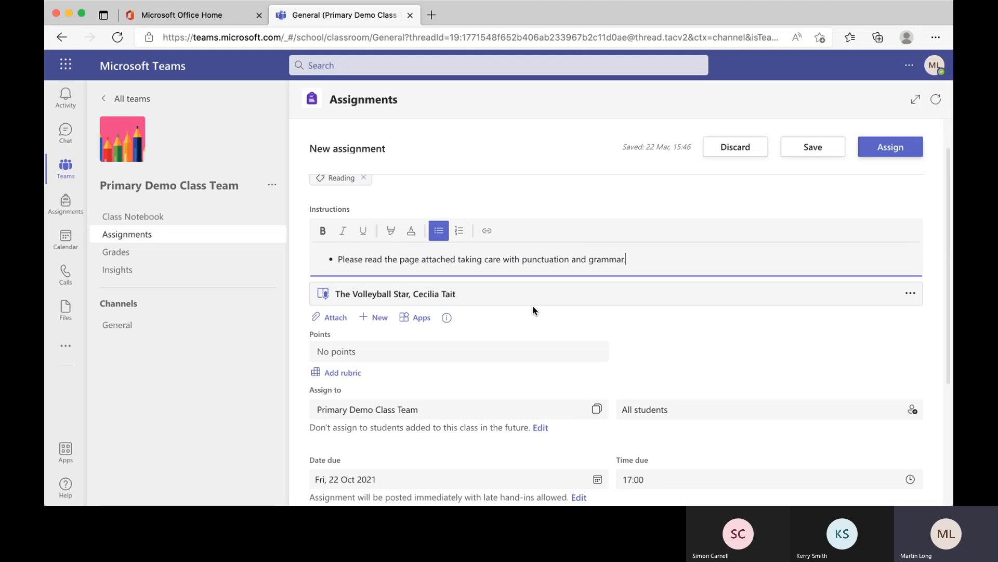
- Examine the sources from which existing resources can be attached to the assignment
click(340, 320)
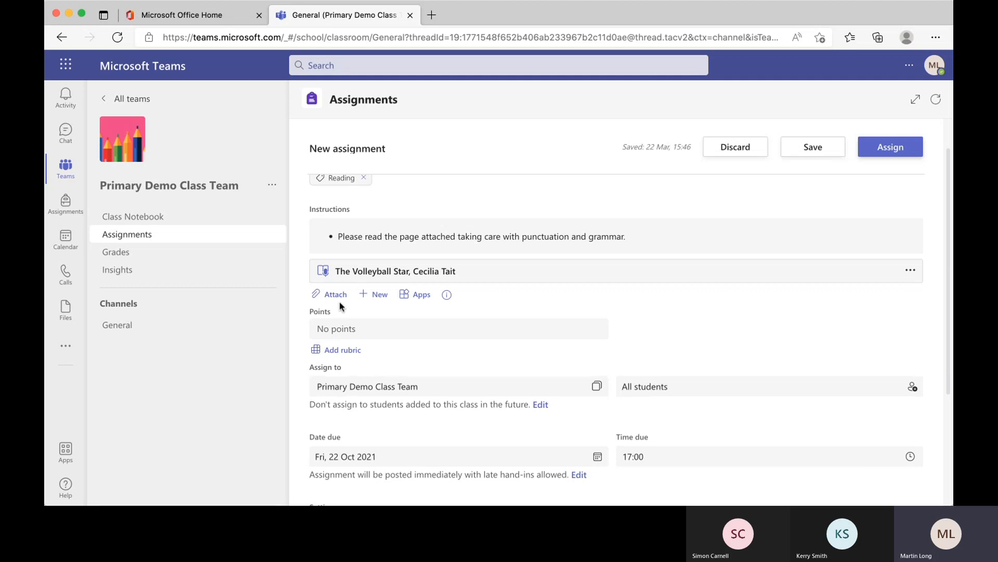
click(337, 295)
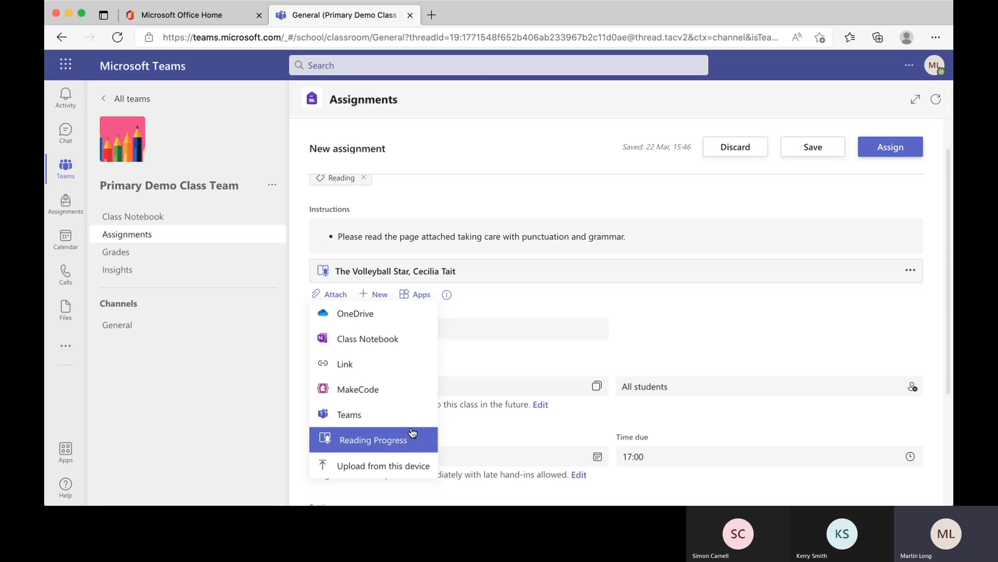
scroll(409, 443, down, 1)
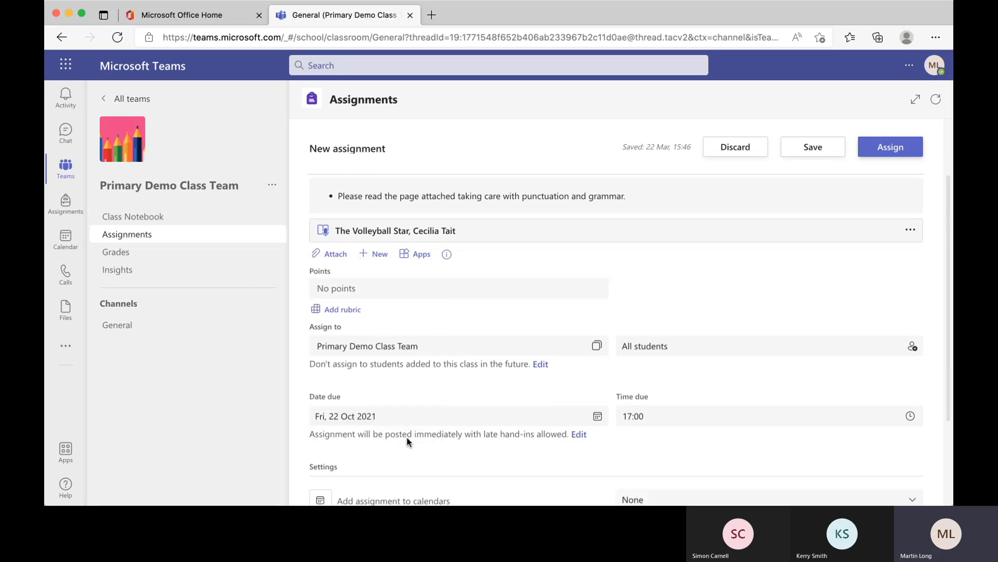
scroll(408, 443, up, 1)
click(336, 270)
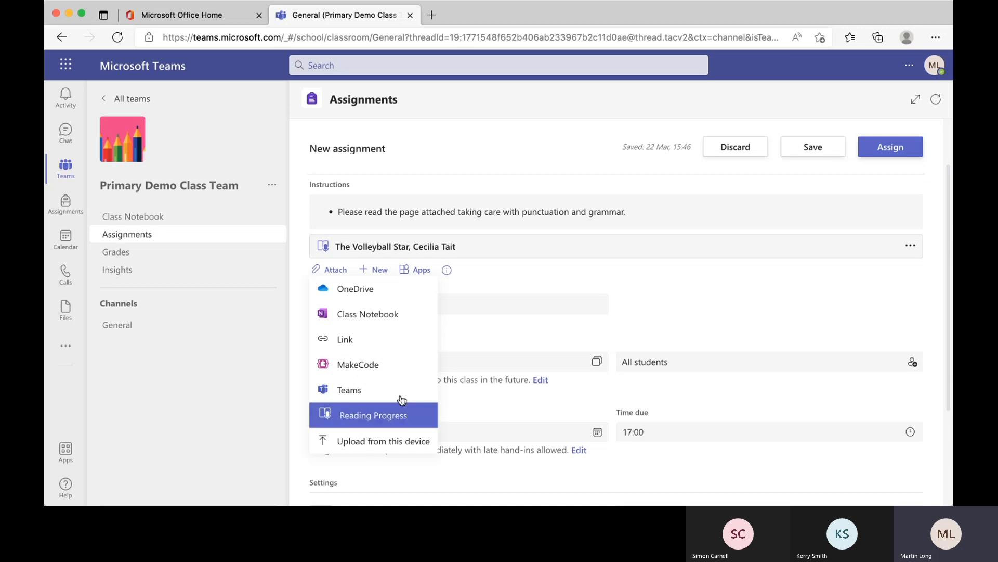
click(528, 292)
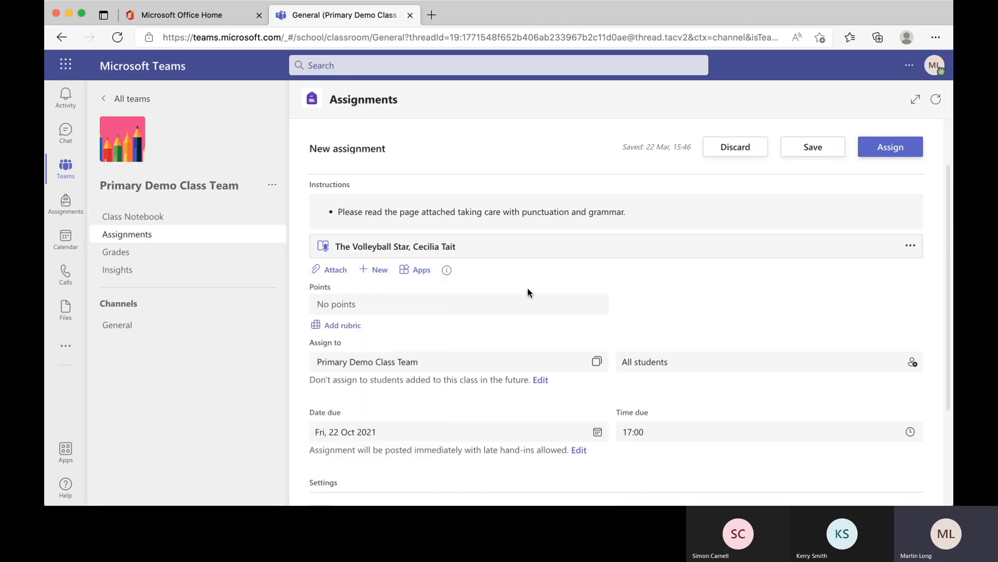
- Examine the new file types and the apps available for adding content to the assignment
click(379, 271)
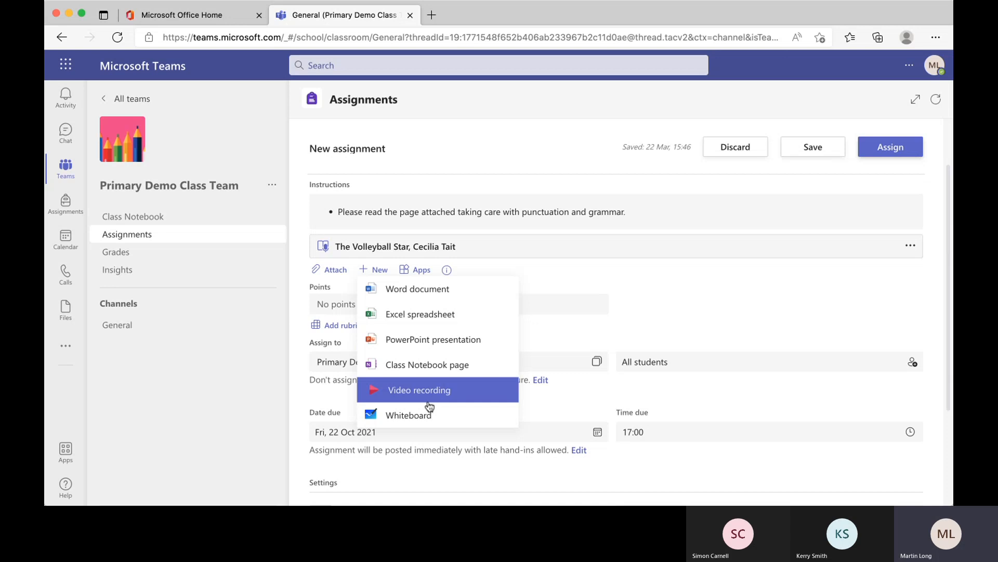
click(422, 274)
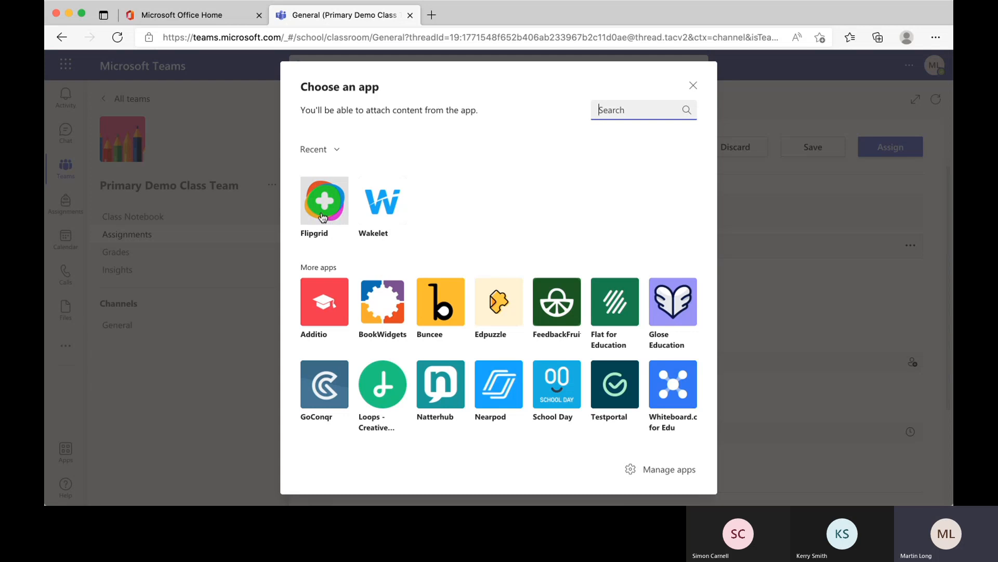
click(693, 85)
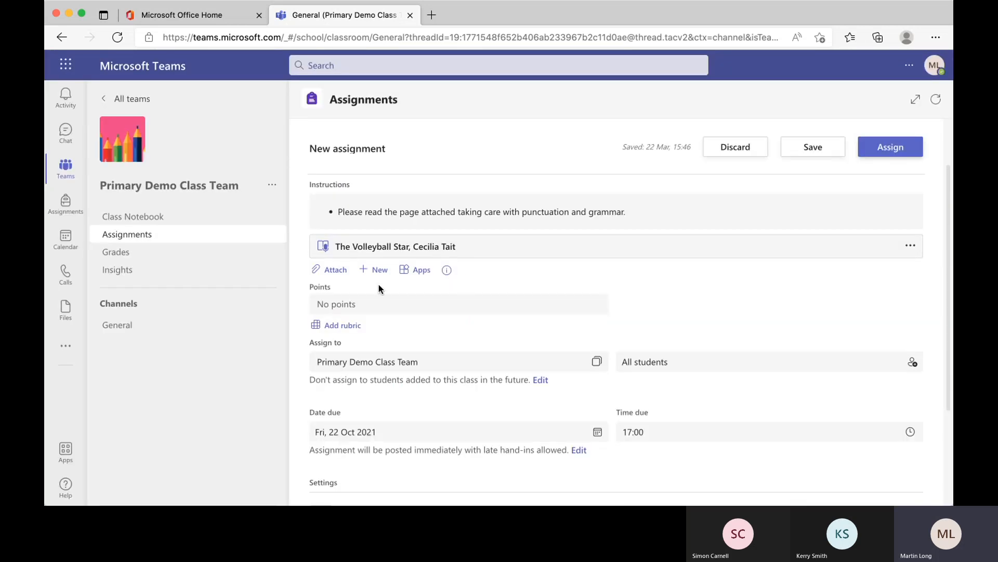
- Start attaching a Reading Progress resource to the assignment and open its sample library of passages
scroll(536, 270, up, 1)
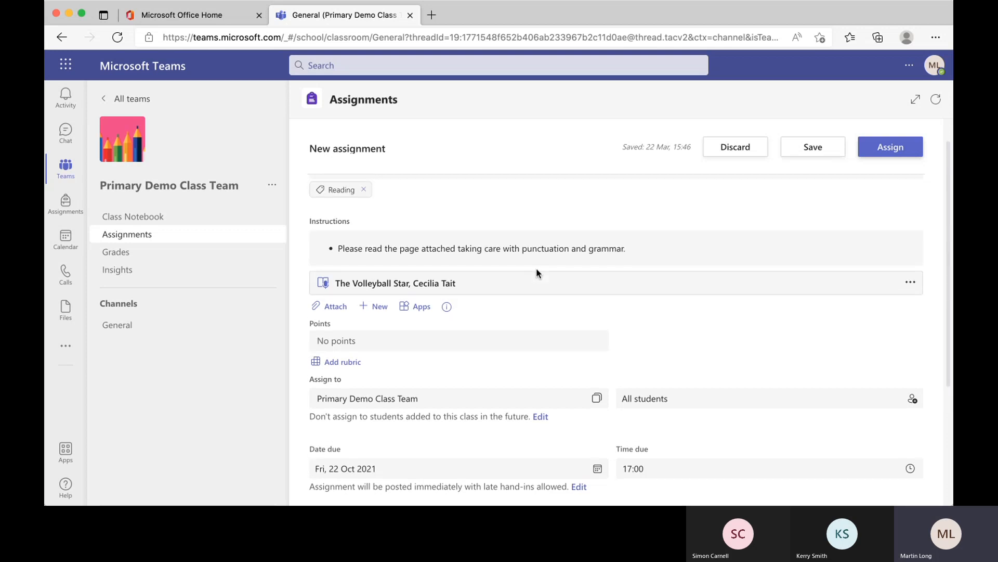
mouse_move(447, 301)
click(333, 311)
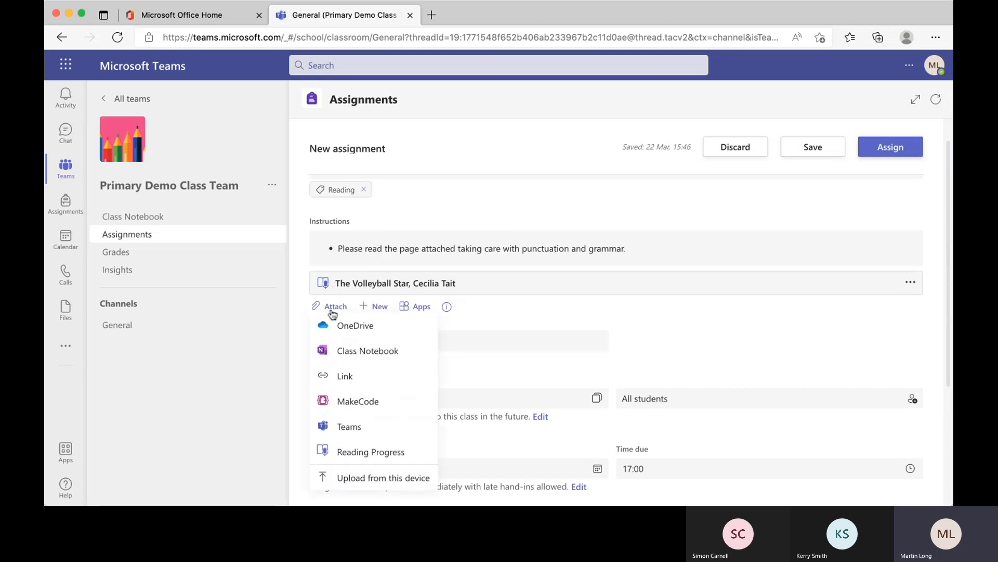
click(335, 455)
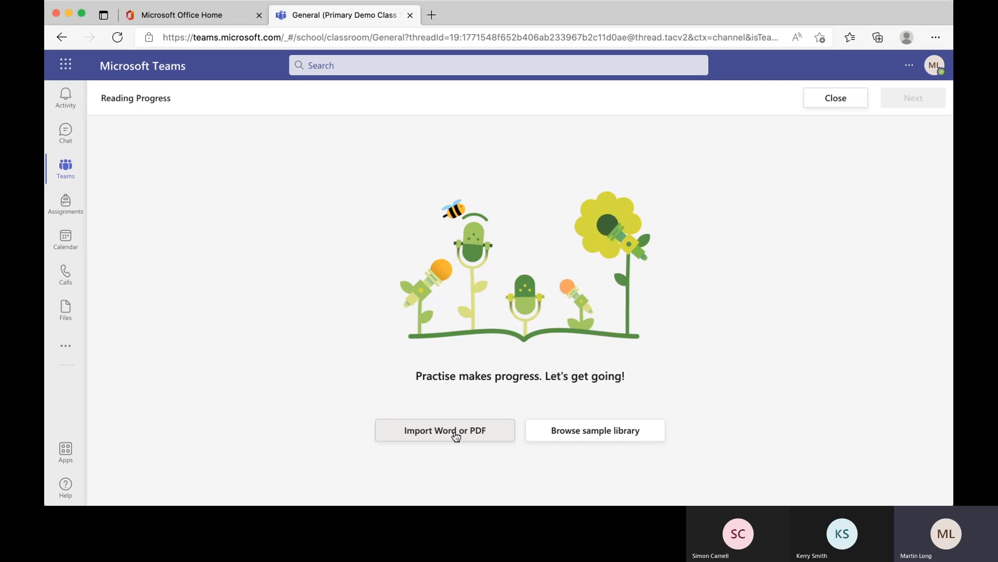
click(601, 437)
- Filter the sample library to grade level 4 and look through the reading passages offered
scroll(669, 379, down, 1)
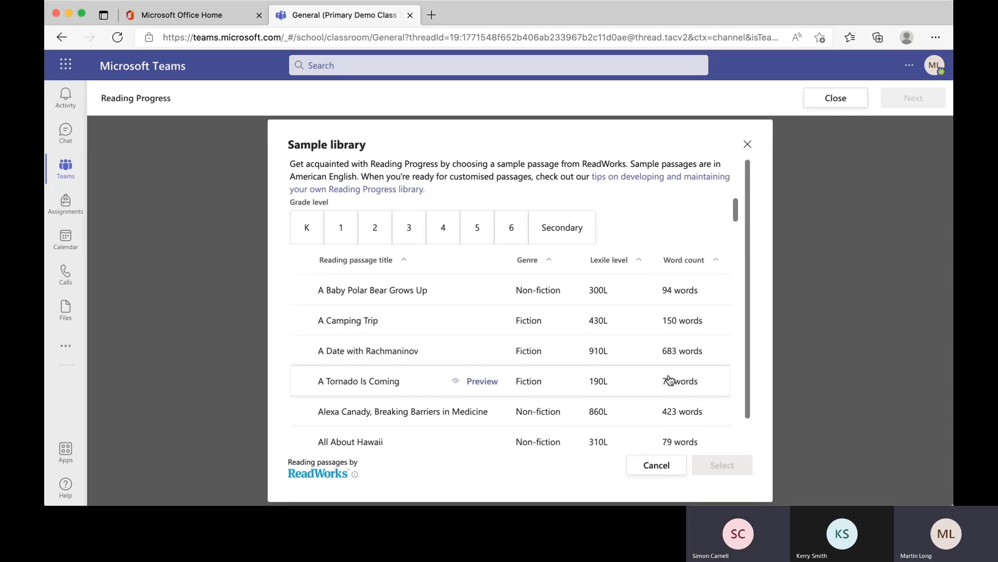
scroll(670, 380, up, 1)
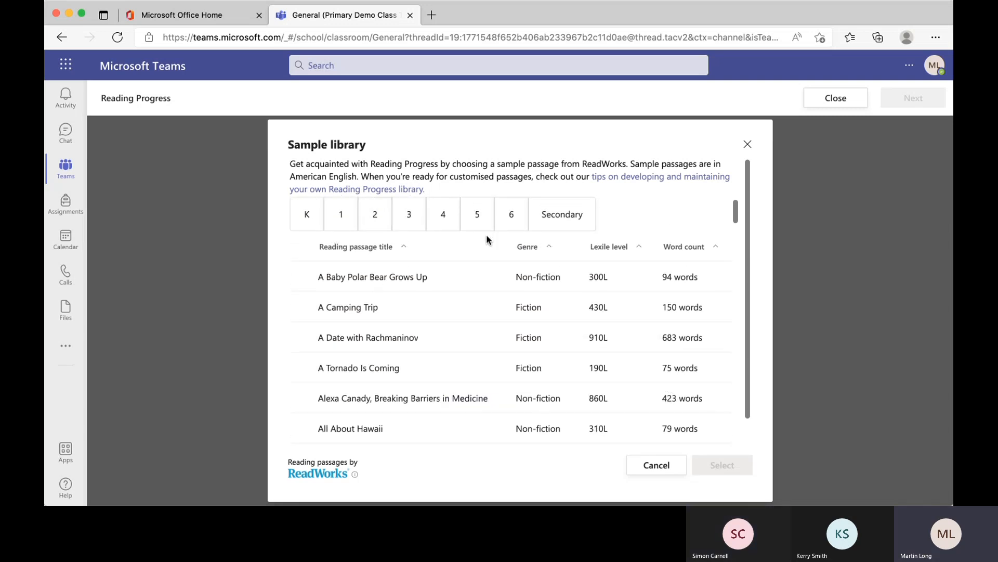
mouse_move(425, 339)
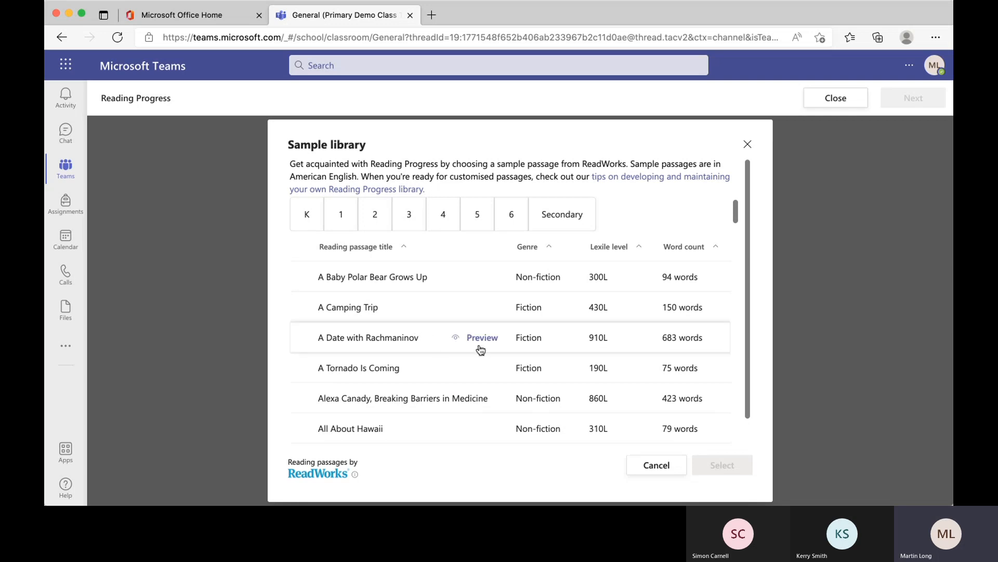
click(443, 218)
scroll(476, 379, down, 1)
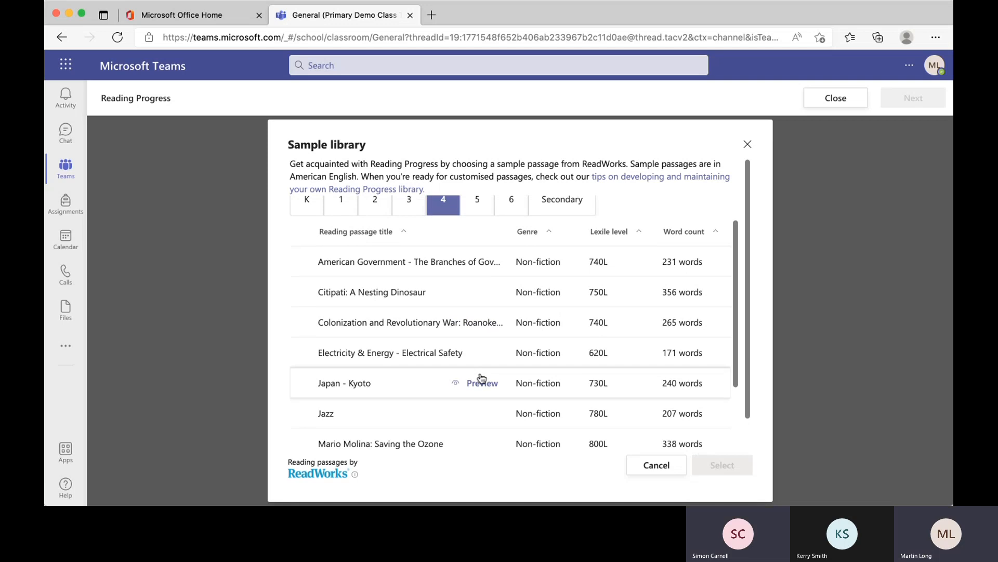
scroll(484, 395, down, 2)
scroll(500, 397, down, 3)
scroll(500, 397, down, 2)
scroll(500, 396, up, 8)
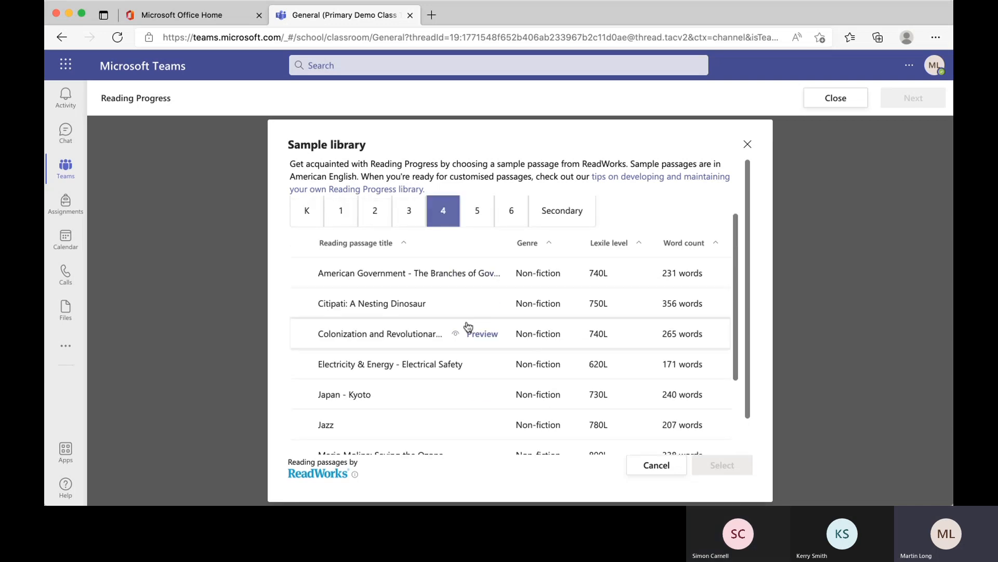
scroll(471, 381, down, 4)
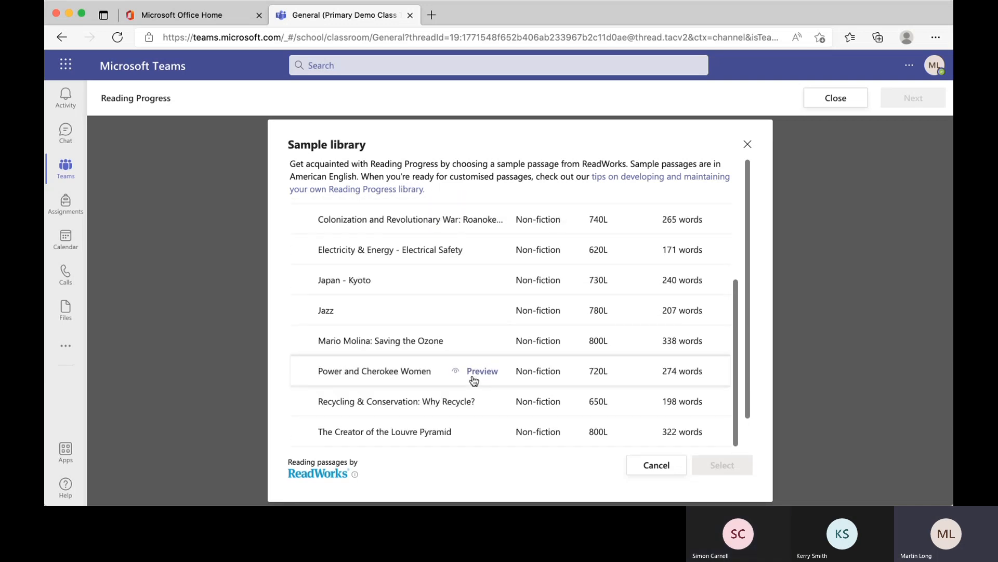
- Preview the Jazz passage from start to end and select it for Reading Progress
click(486, 307)
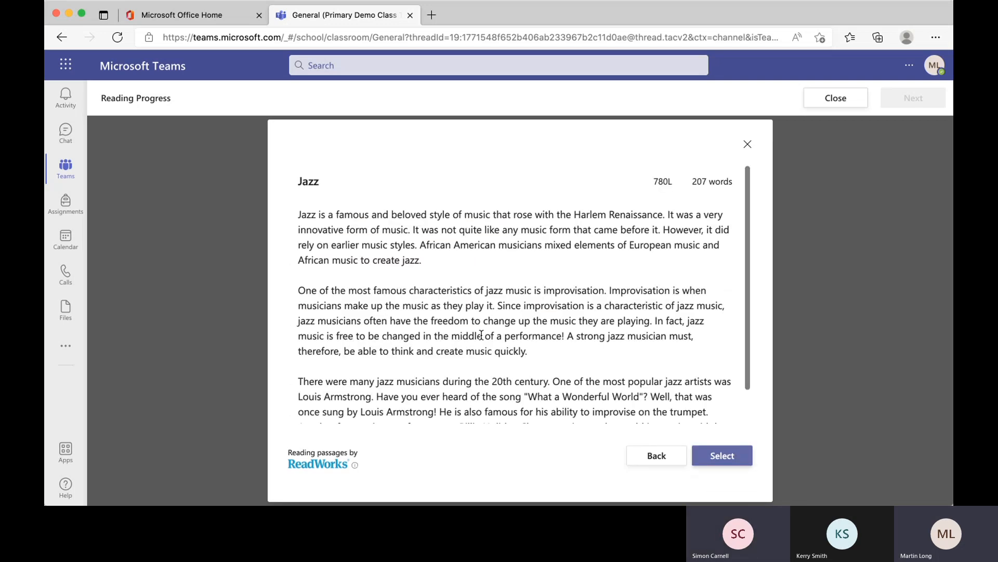
scroll(481, 335, down, 2)
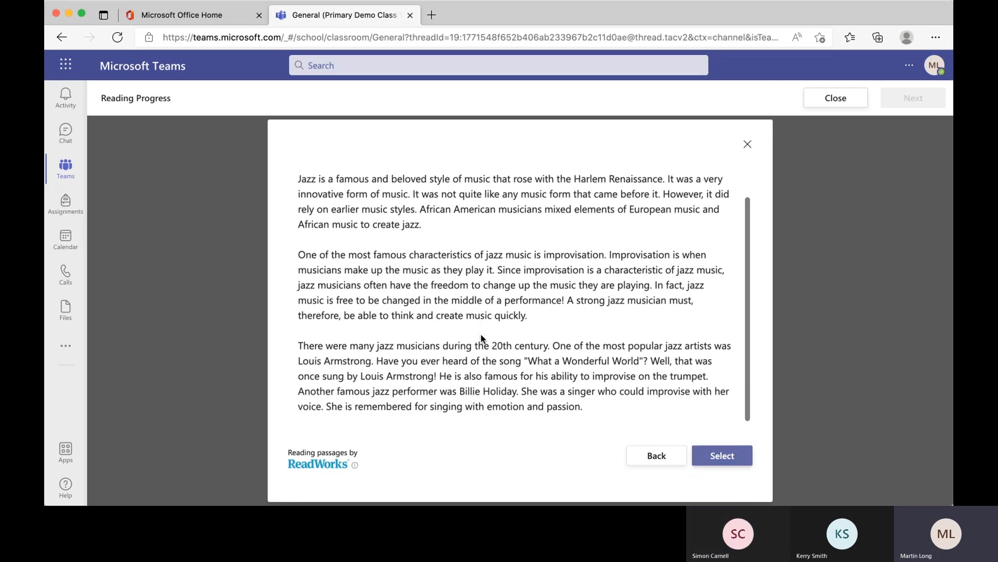
scroll(481, 338, up, 2)
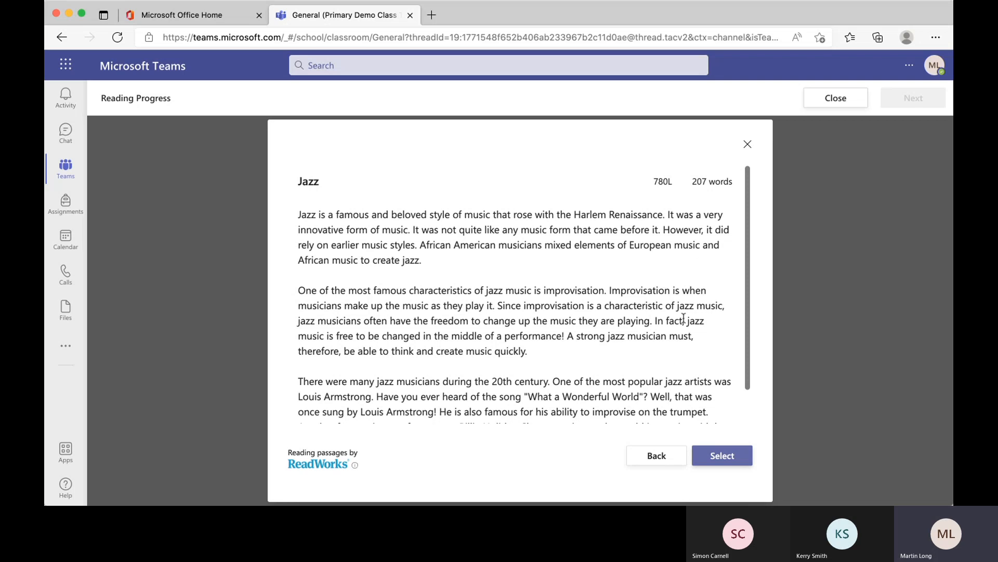
click(715, 456)
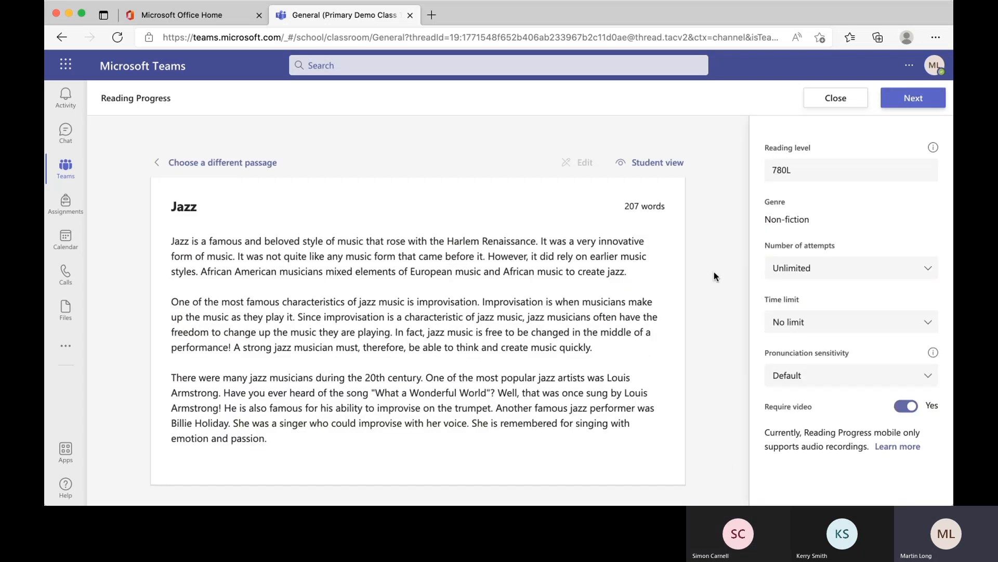
- Set the Jazz passage's number of attempts to 2, keep No limit for time, and attach it to the assignment
click(828, 274)
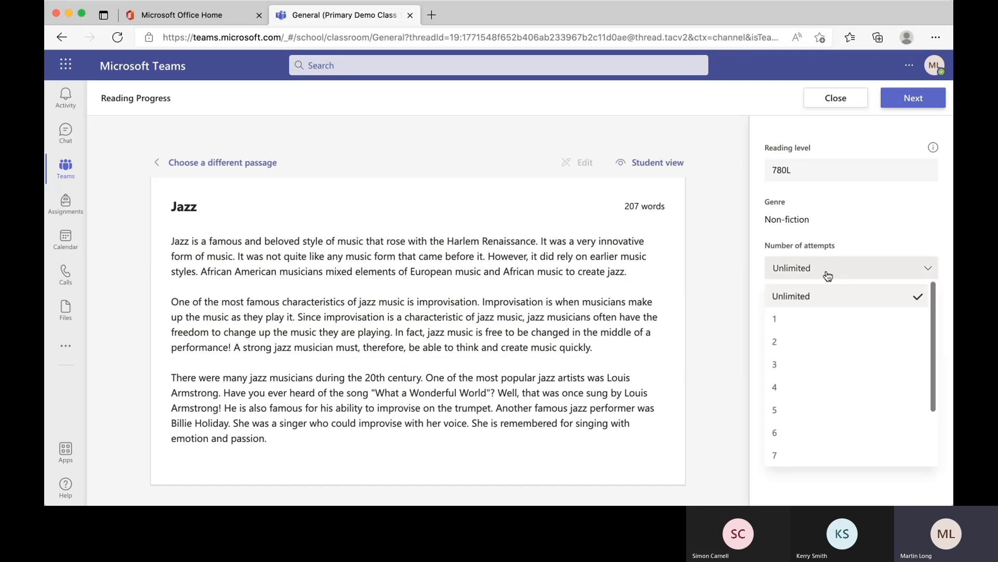
click(797, 341)
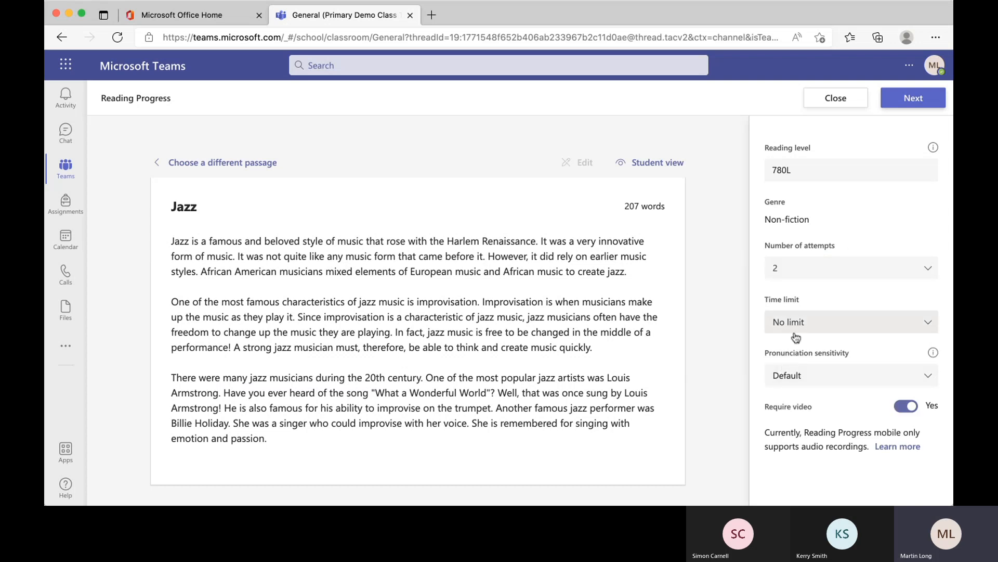
click(794, 333)
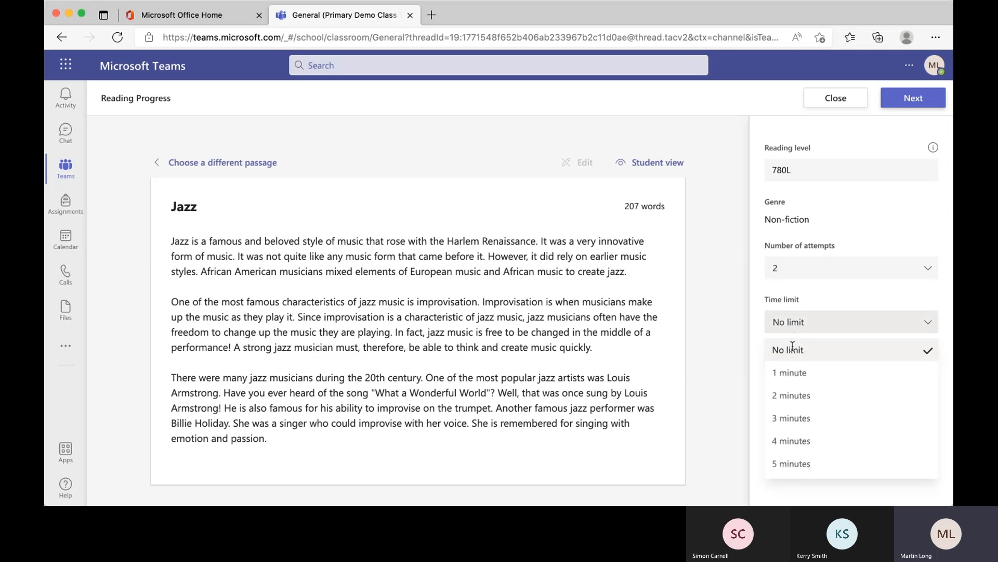
click(808, 330)
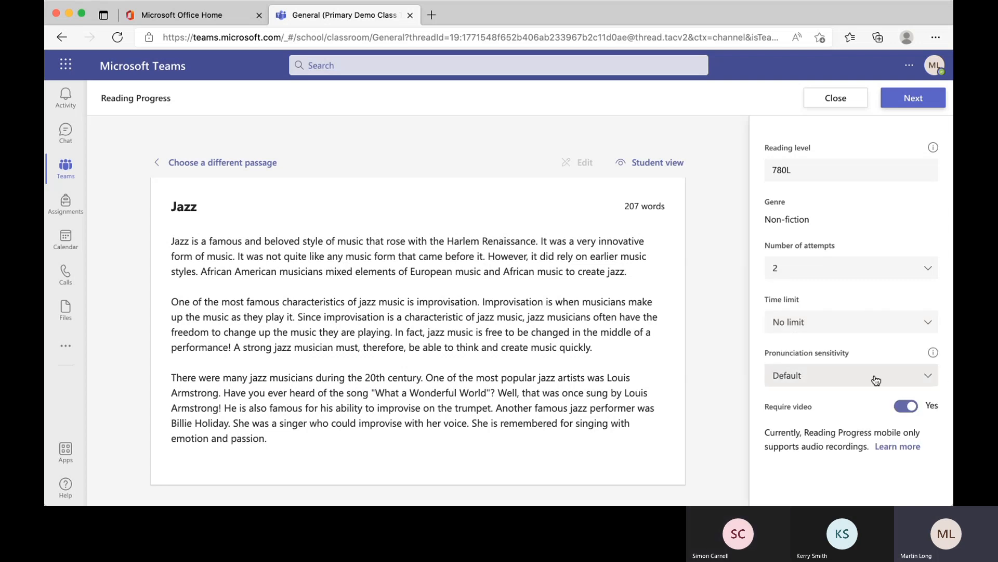
click(880, 454)
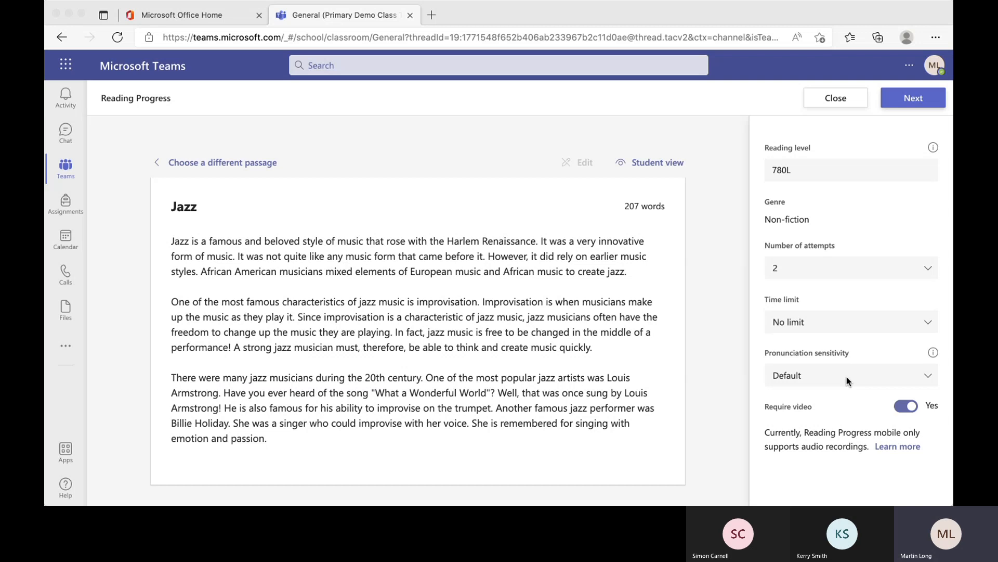
click(928, 102)
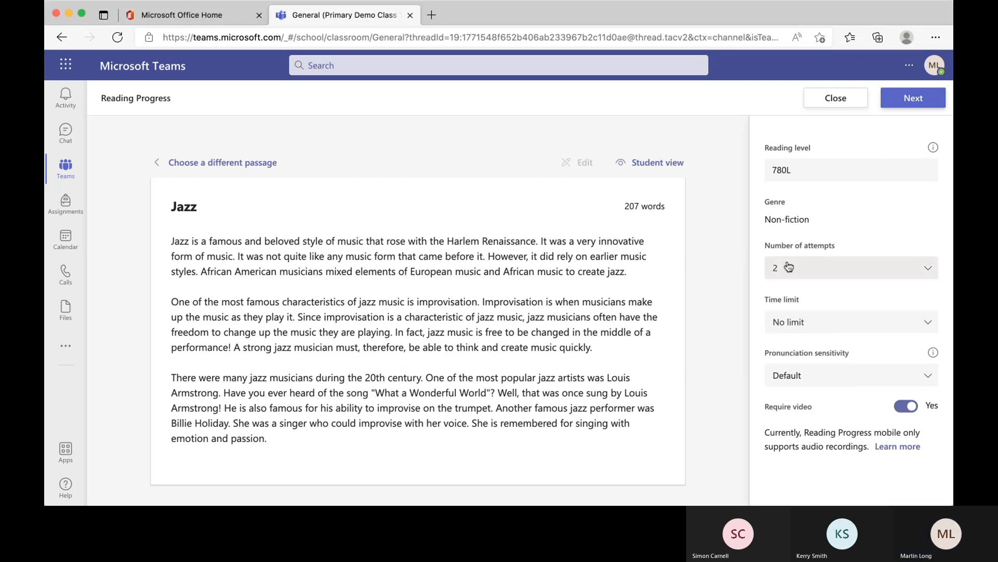
click(921, 103)
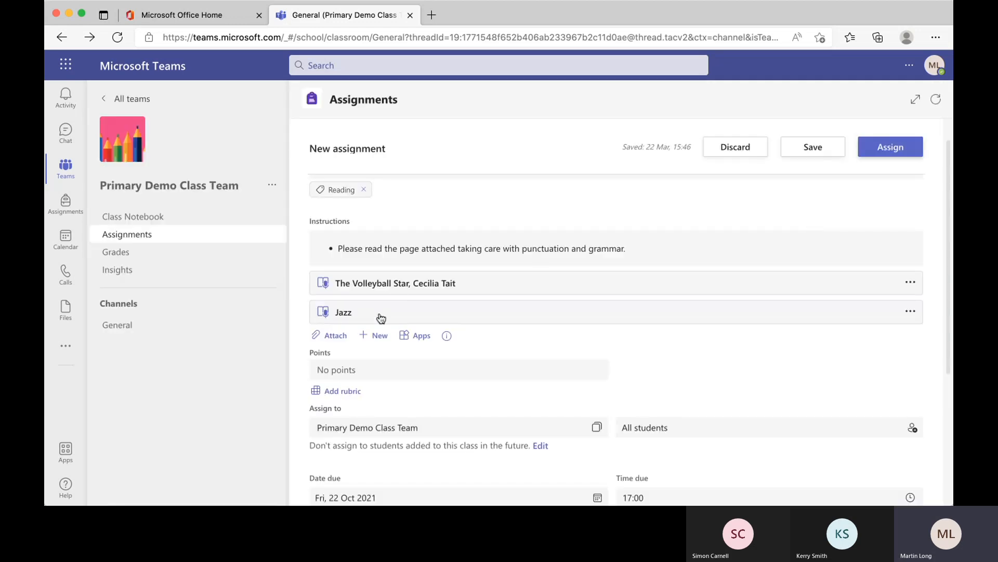
click(911, 312)
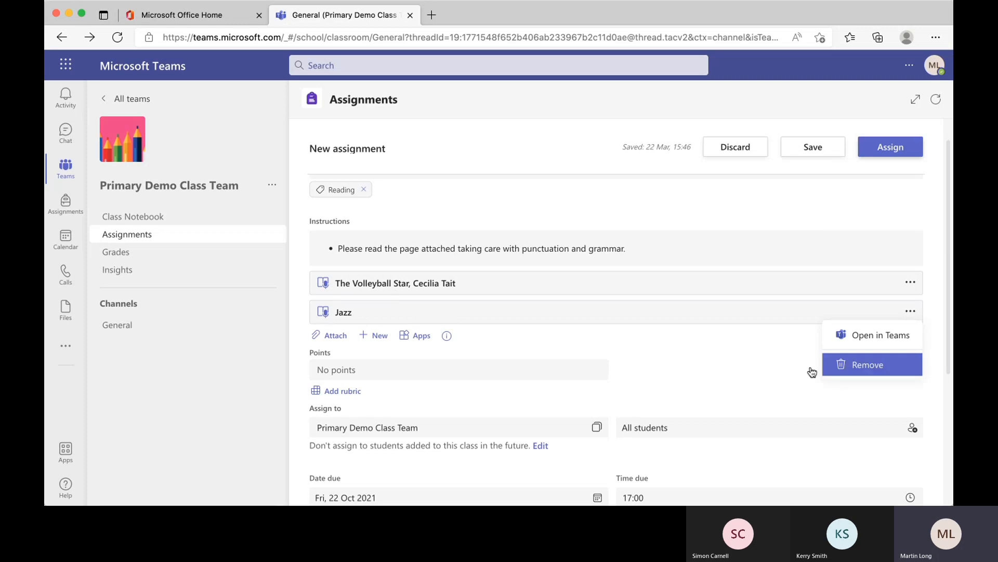
click(737, 346)
- Choose the existing Information Text rubric for the assignment and open it for editing
scroll(736, 348, down, 3)
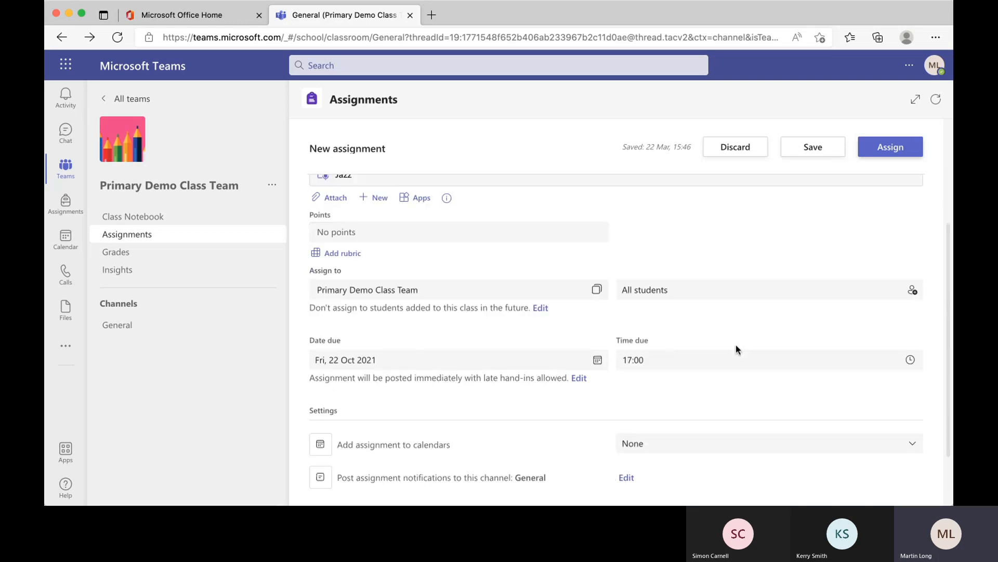
click(385, 246)
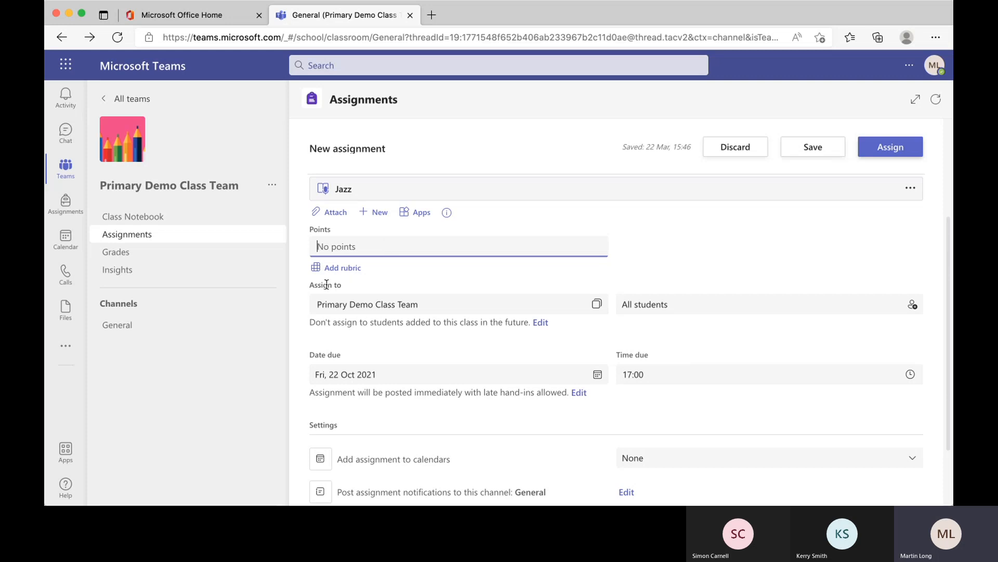
click(337, 267)
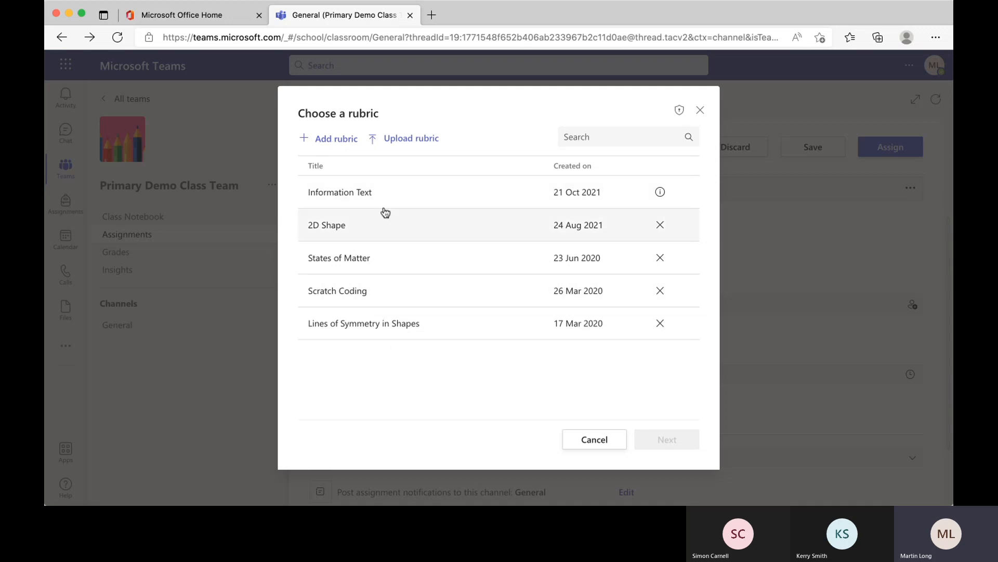
click(338, 199)
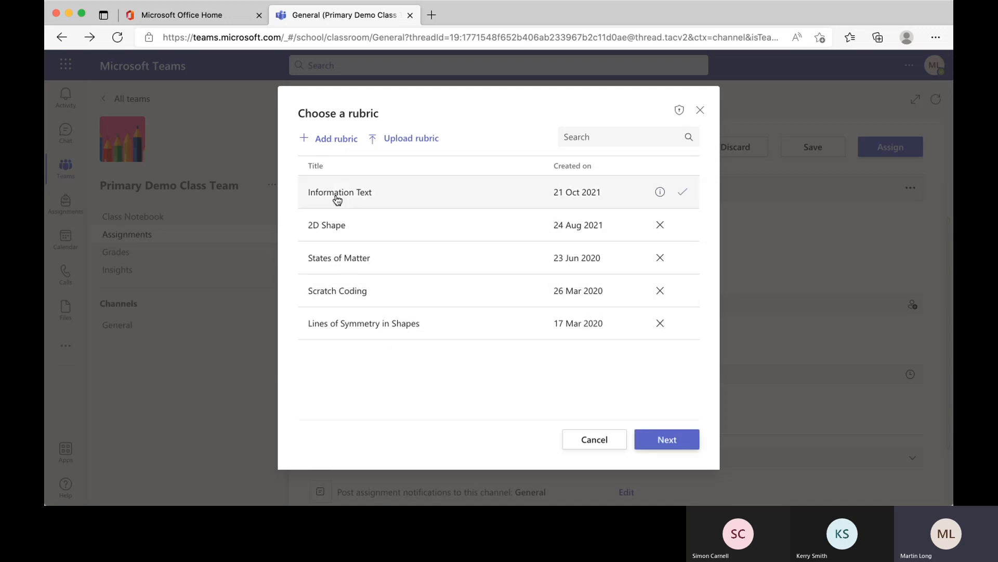
click(665, 438)
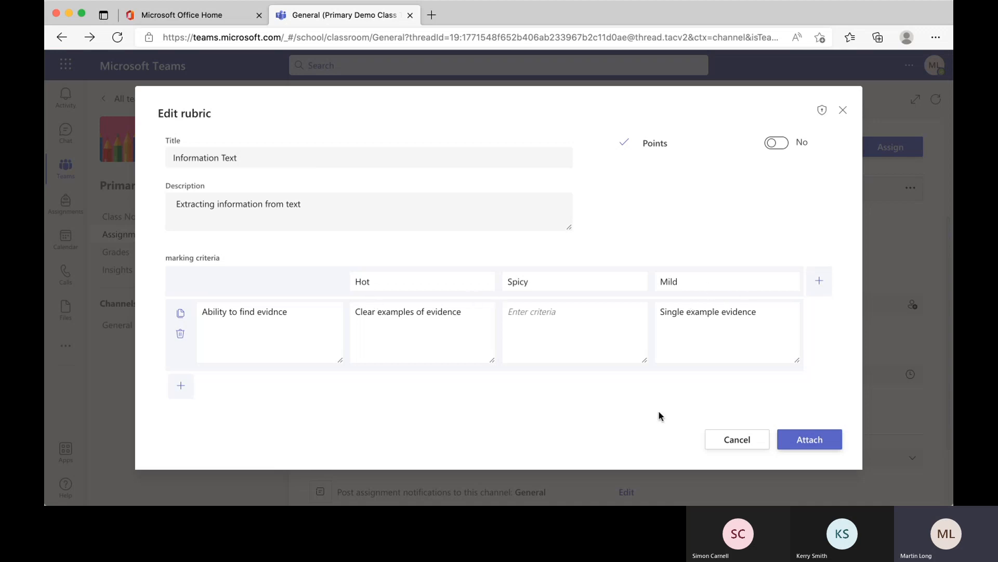
- Add a new category column to the rubric's marking criteria and delete that column again
click(825, 289)
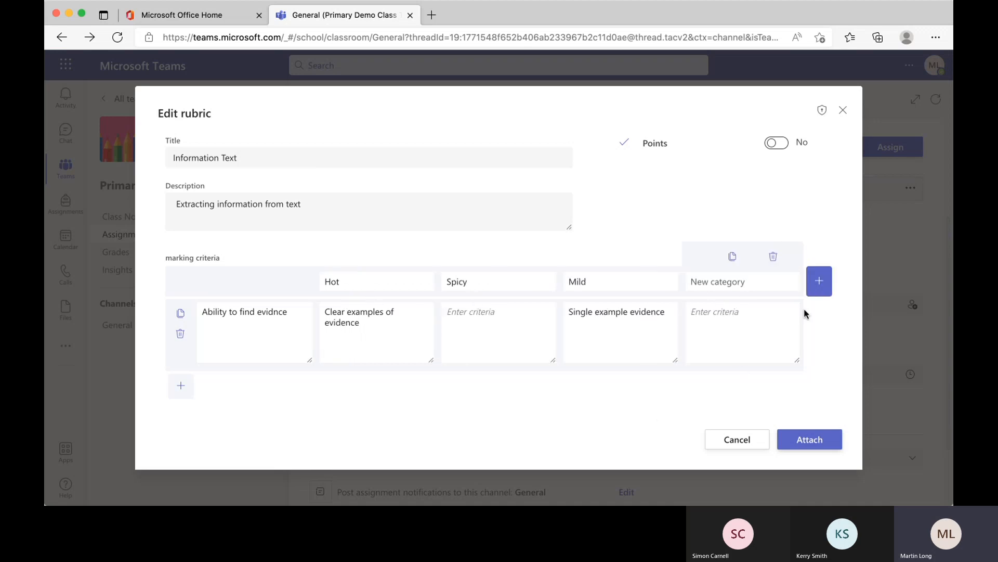
click(774, 258)
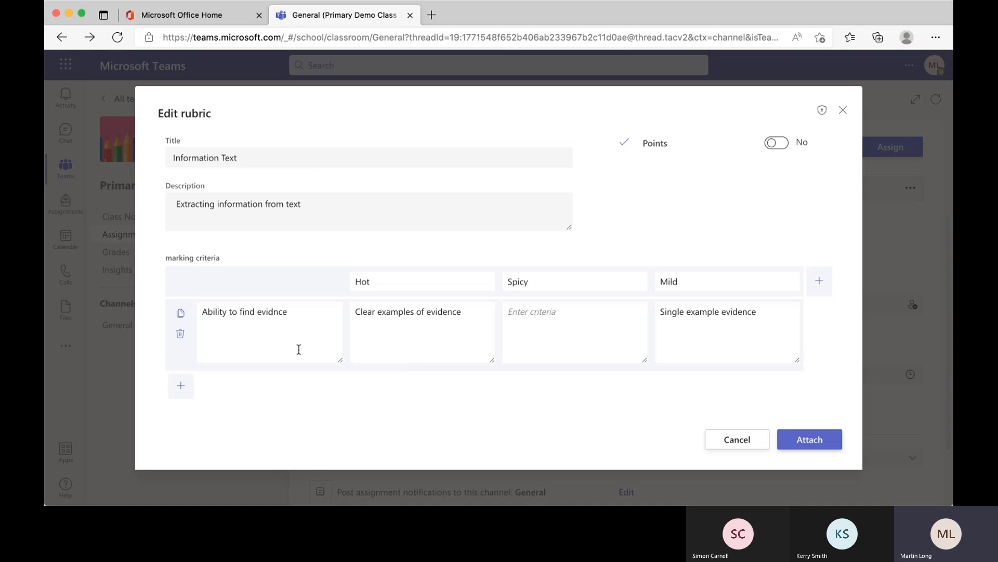
- Add an empty criteria row to the Information Text rubric and attach the rubric to the assignment
click(186, 387)
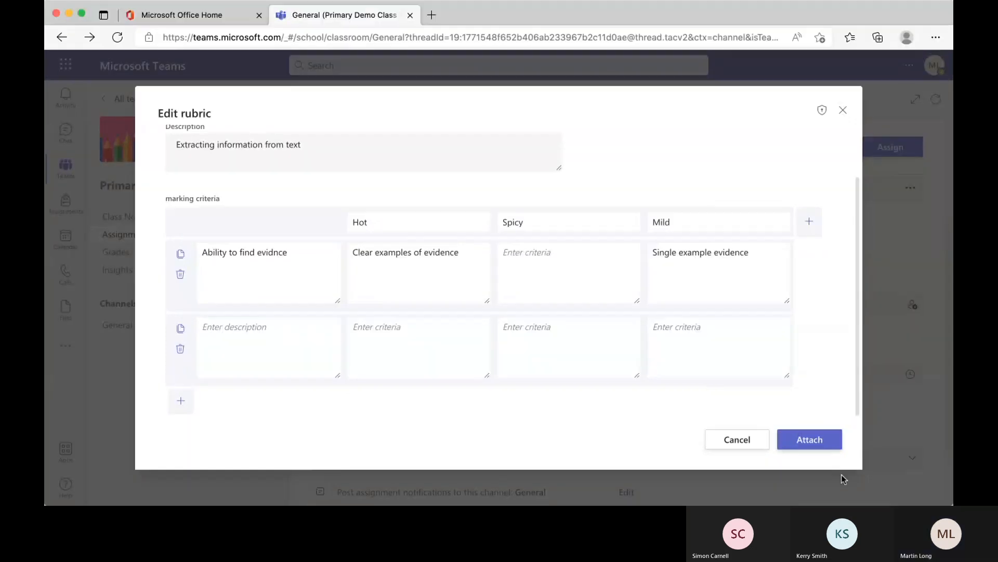
click(827, 446)
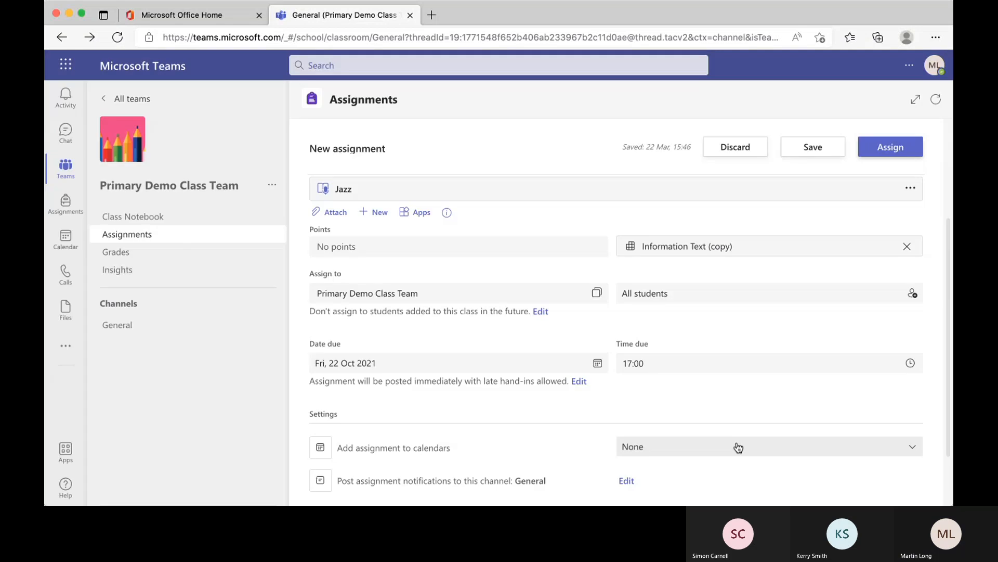
- Add Turn IT on Test Class Team to the classes that receive the assignment, alongside Primary Demo Class Team
scroll(540, 412, down, 2)
scroll(541, 412, up, 3)
scroll(539, 412, up, 1)
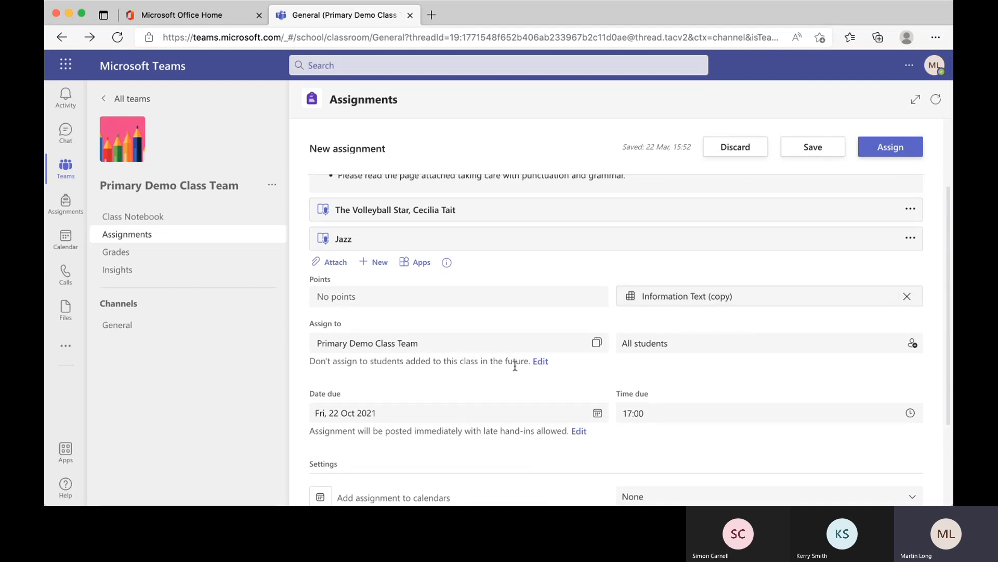
click(597, 344)
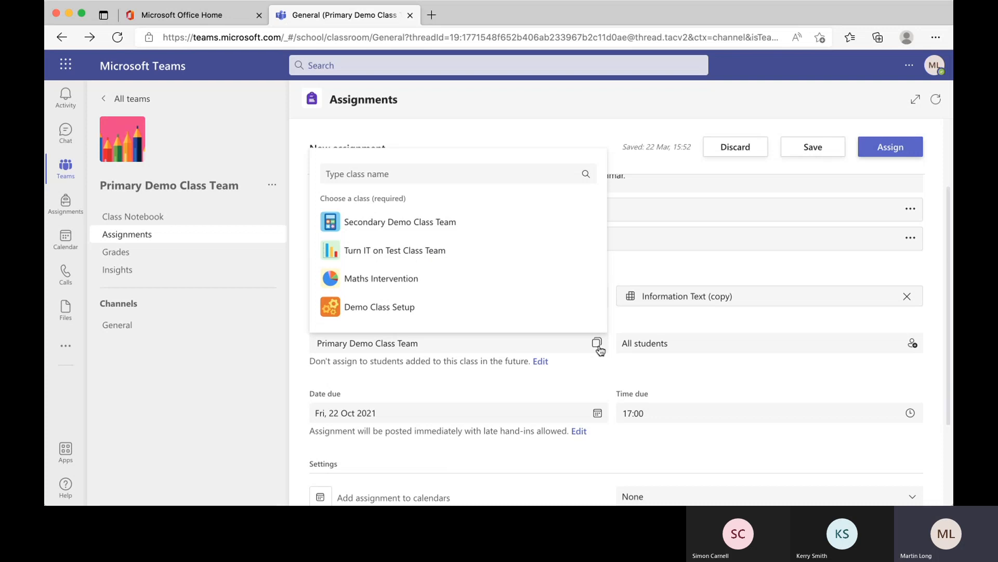
click(420, 260)
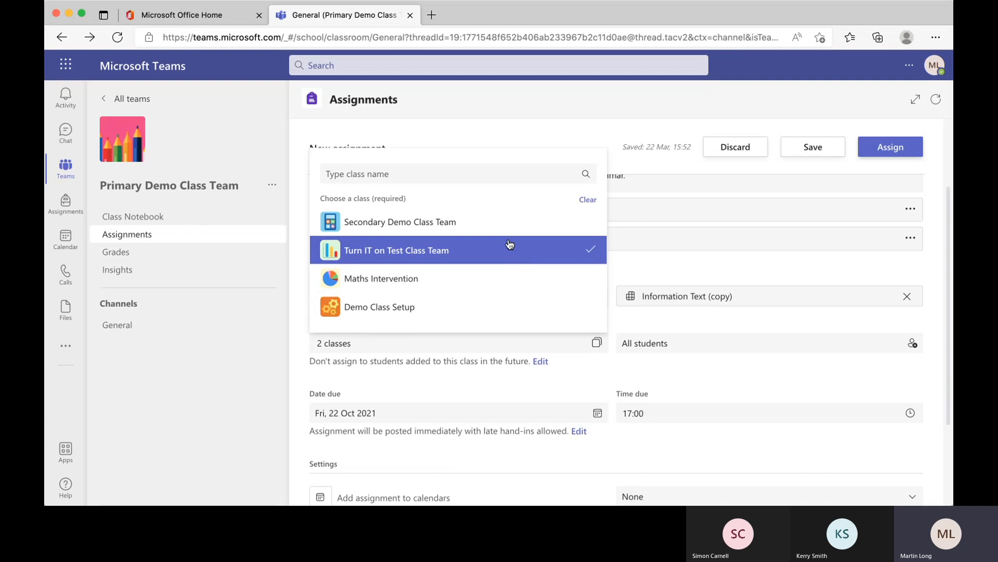
click(509, 258)
click(395, 264)
click(464, 359)
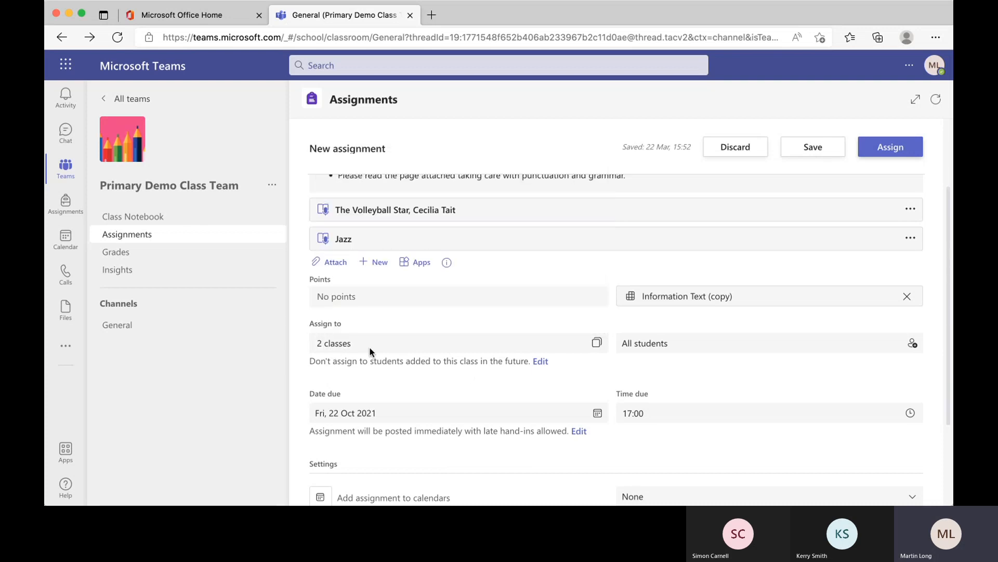
- Check the class list and the student selection options for who receives the assignment
click(598, 346)
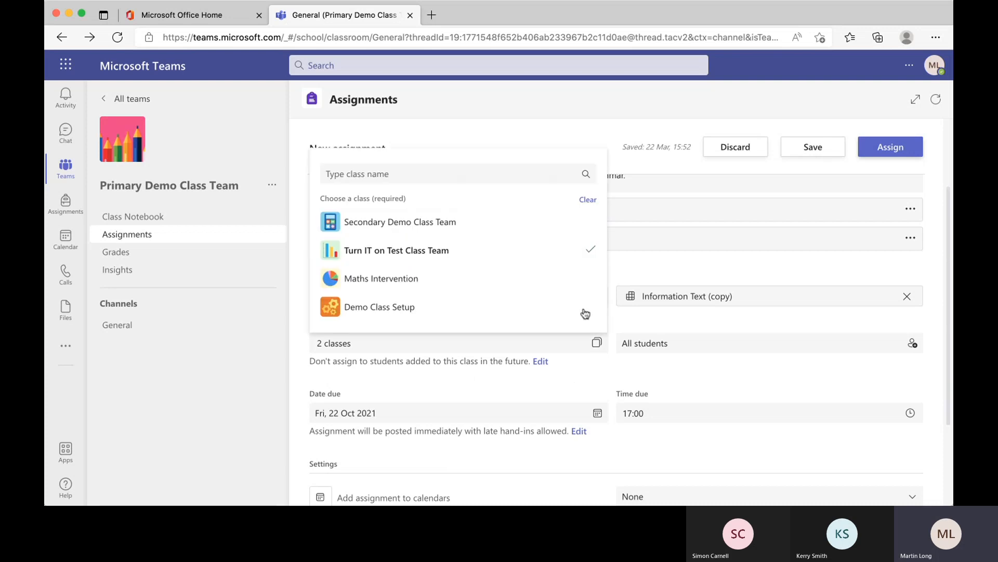
click(589, 376)
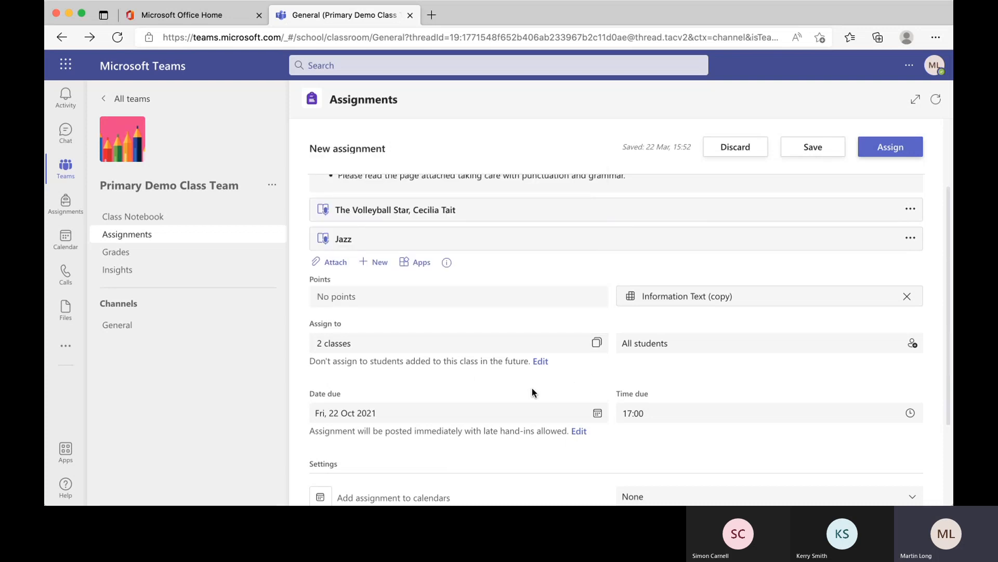
click(737, 350)
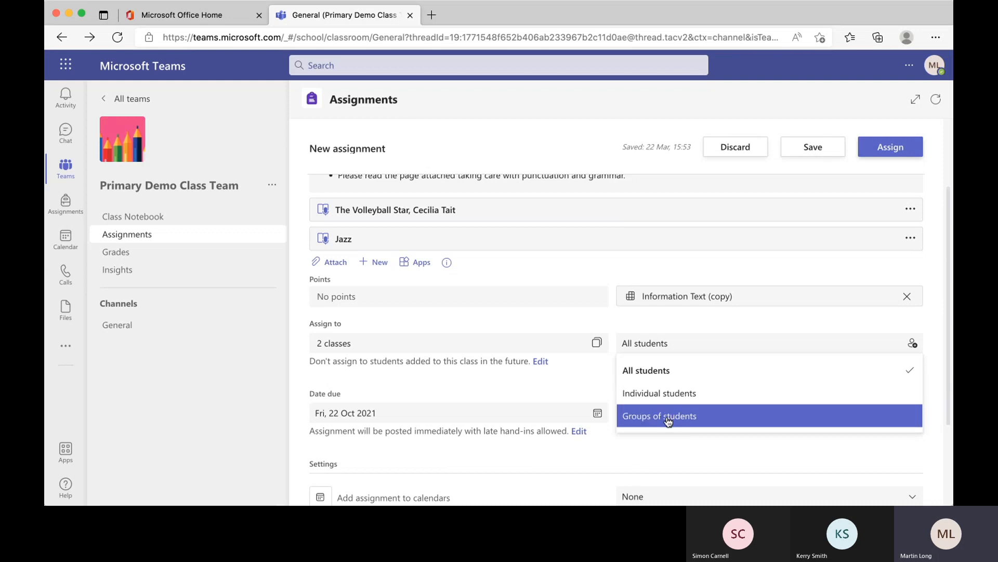
click(657, 450)
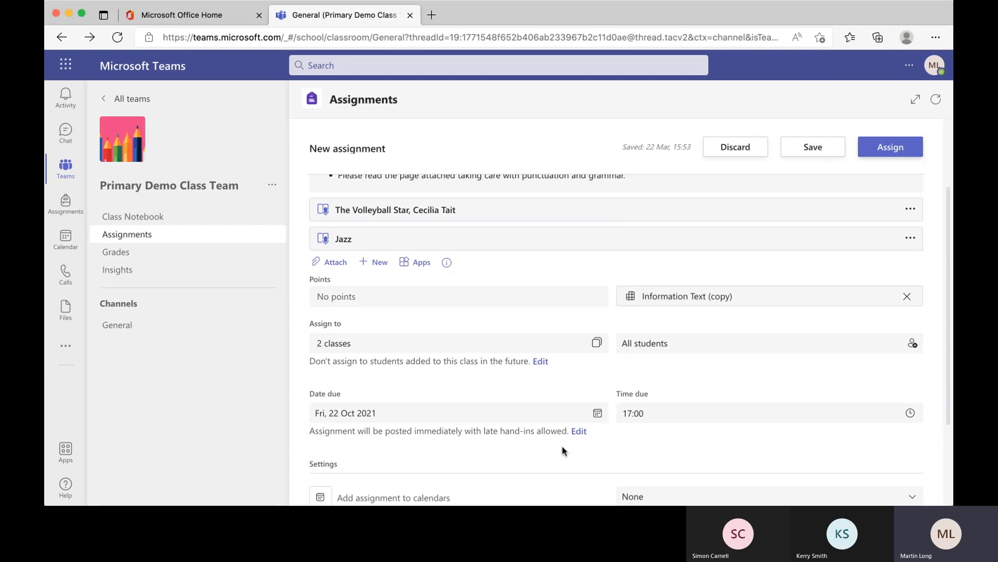
- Set the assignment's due date to Friday, 25 March 2022
scroll(626, 459, down, 3)
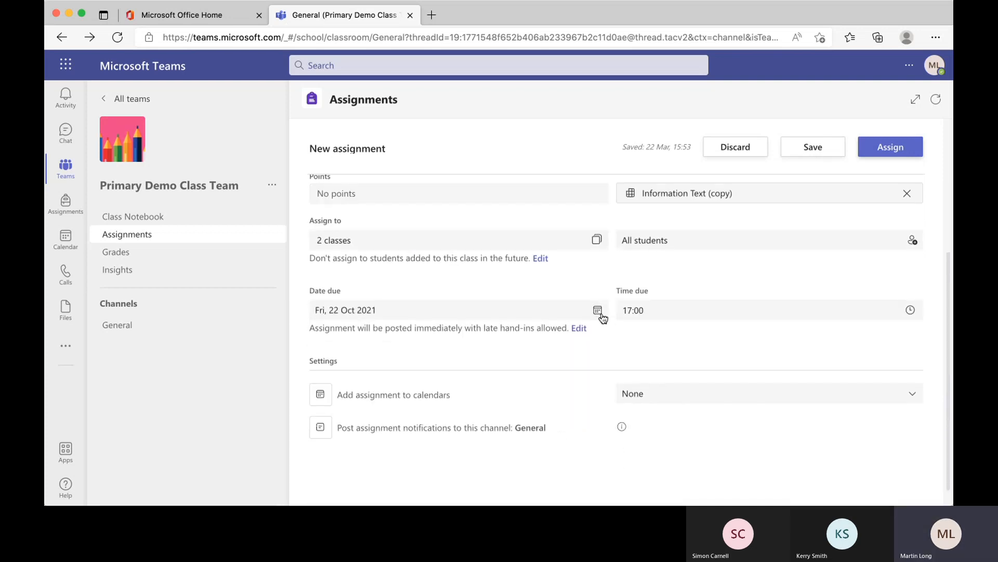
click(601, 315)
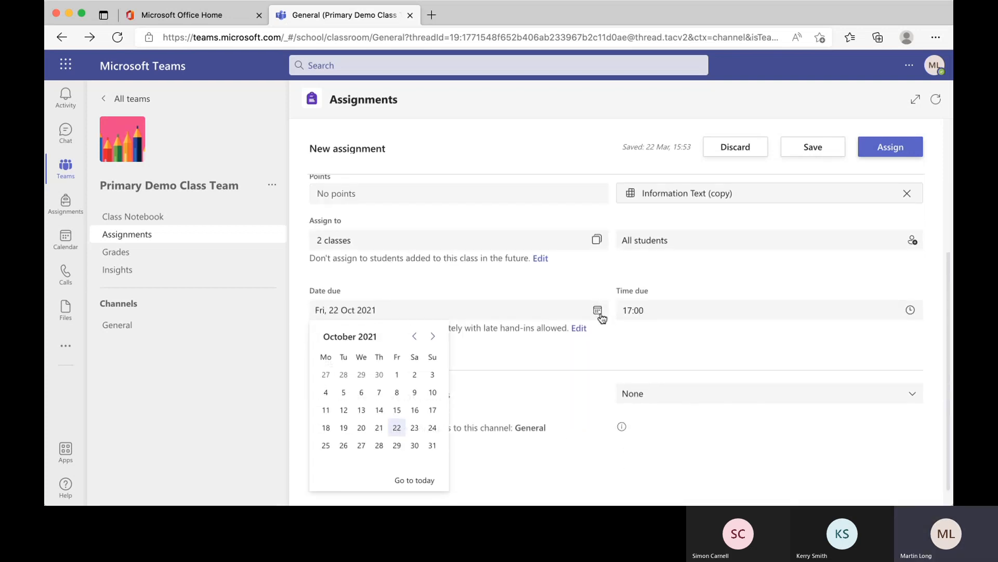
click(436, 338)
click(438, 339)
click(439, 339)
click(439, 339)
click(439, 339)
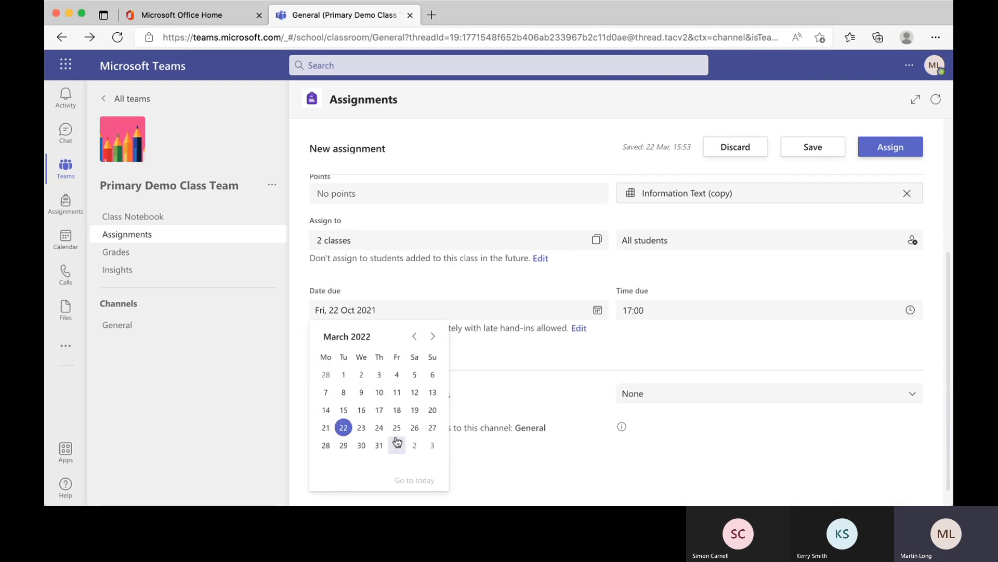
click(396, 428)
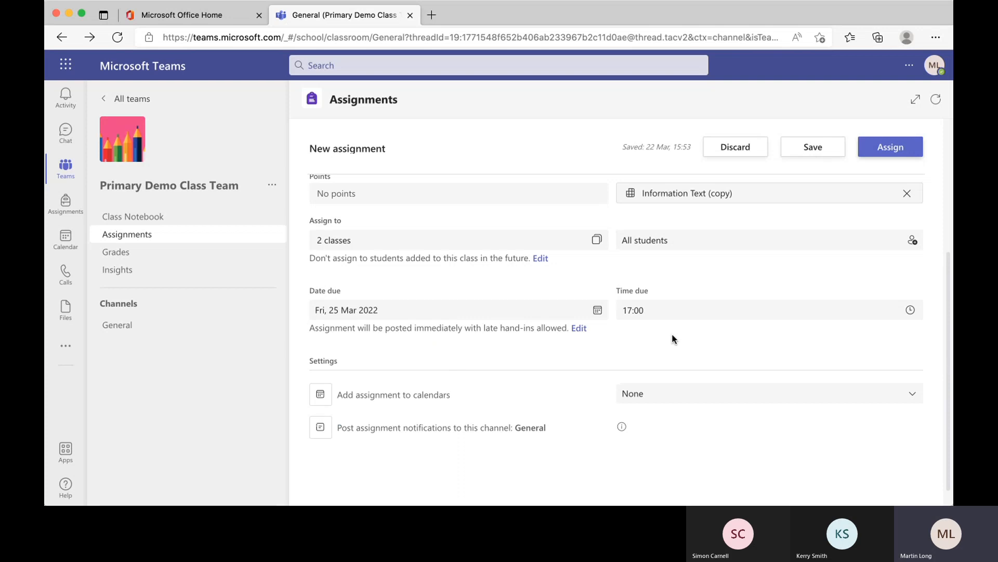
- Set the assignment's due time to 15:00
click(676, 311)
text(15)
click(741, 358)
- Review the remaining assignment settings and save the English - Reading Task assignment as a draft
scroll(739, 351, down, 1)
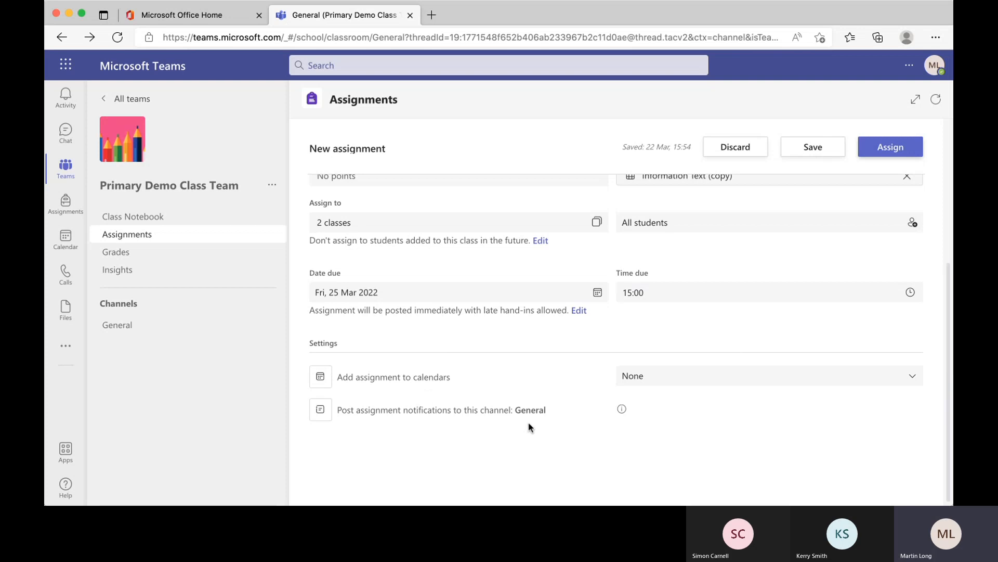
scroll(592, 382, up, 5)
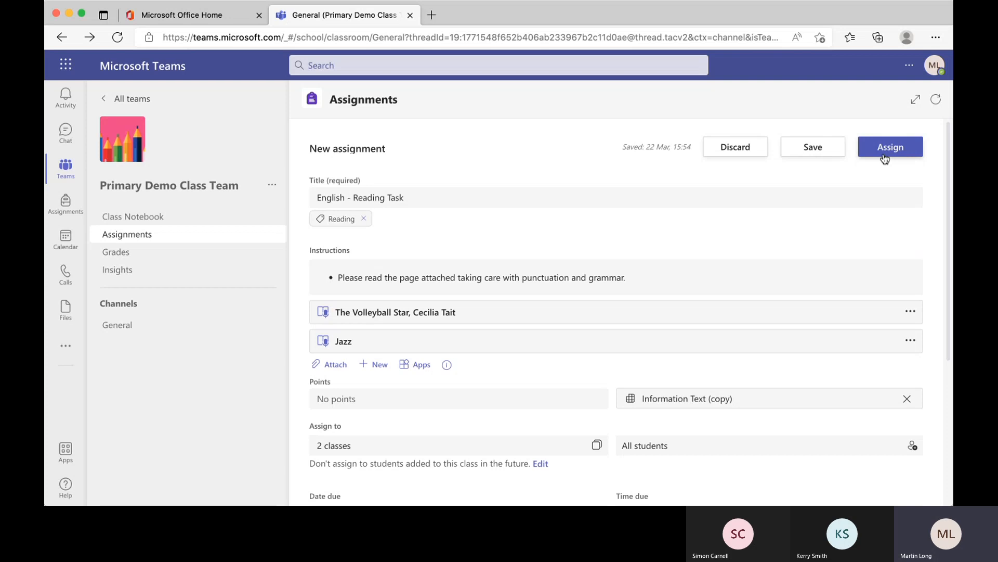
click(814, 147)
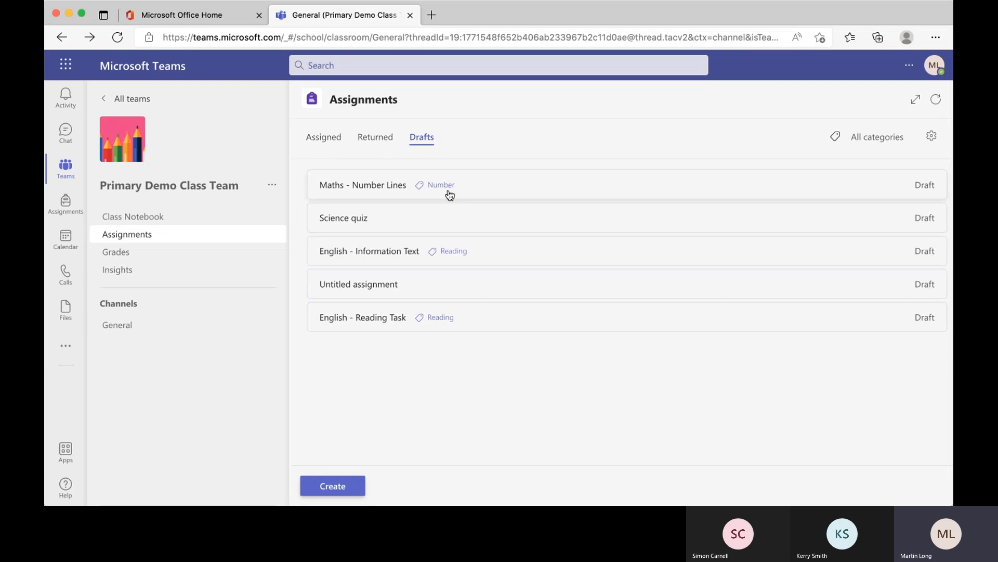
- Open Class Reading from the assigned assignments and view its returned work
click(323, 141)
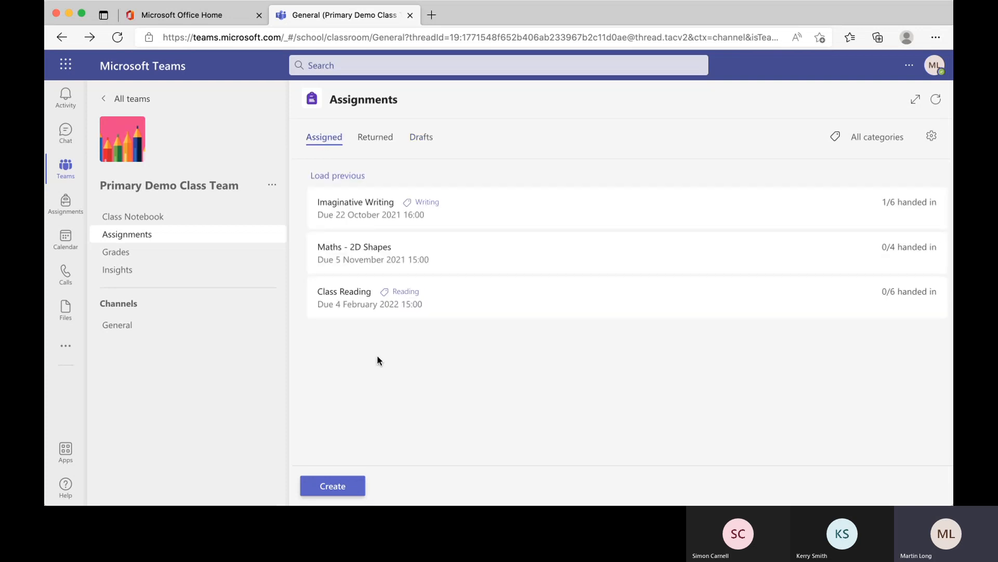
click(344, 293)
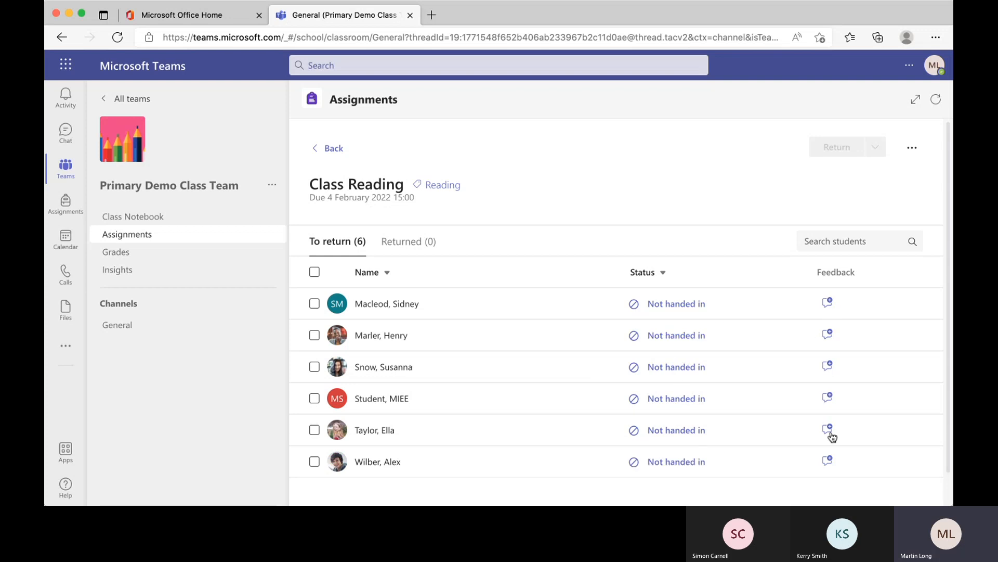
click(410, 245)
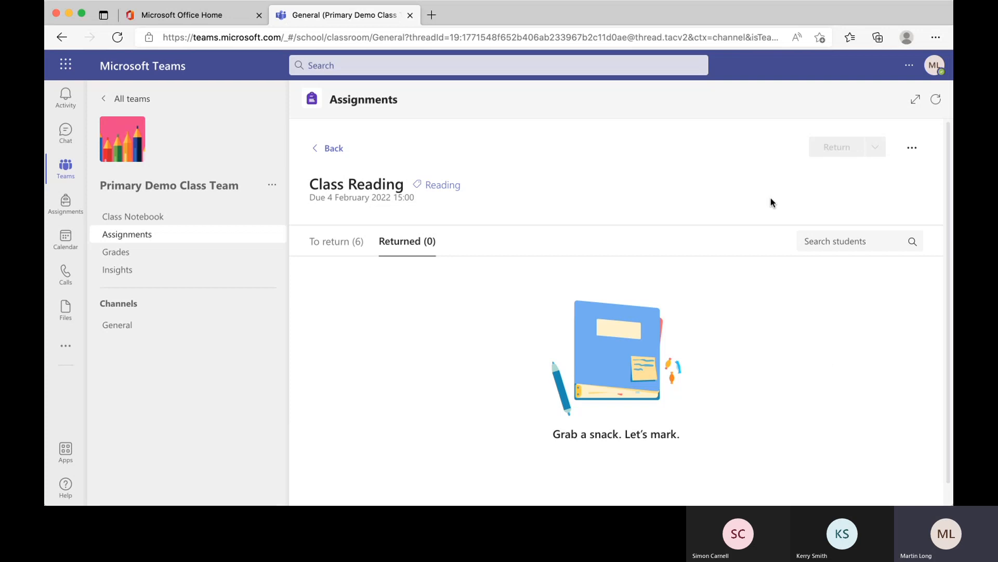
- Preview the Class Reading assignment in student view and go back to the assigned assignments list
click(912, 150)
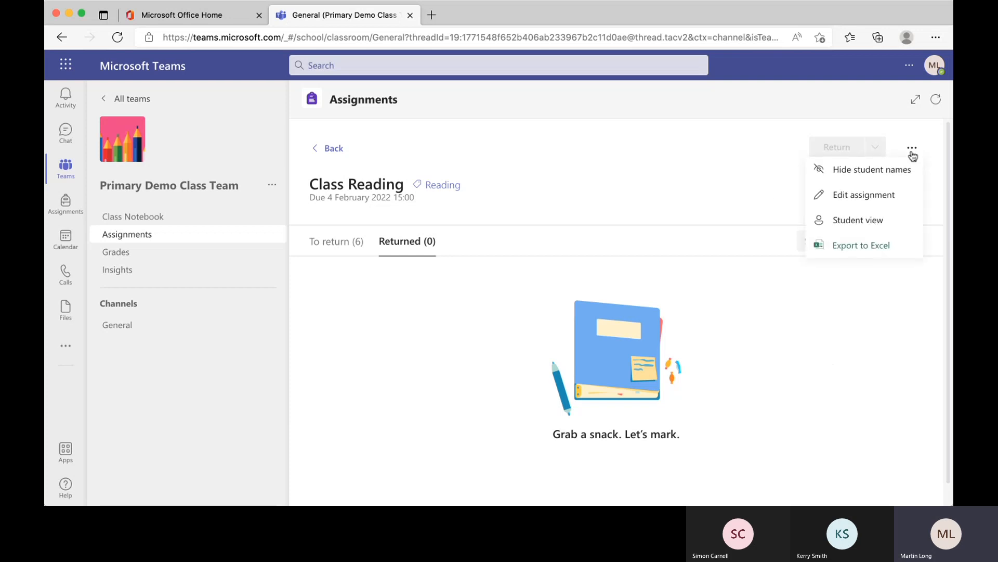
click(841, 228)
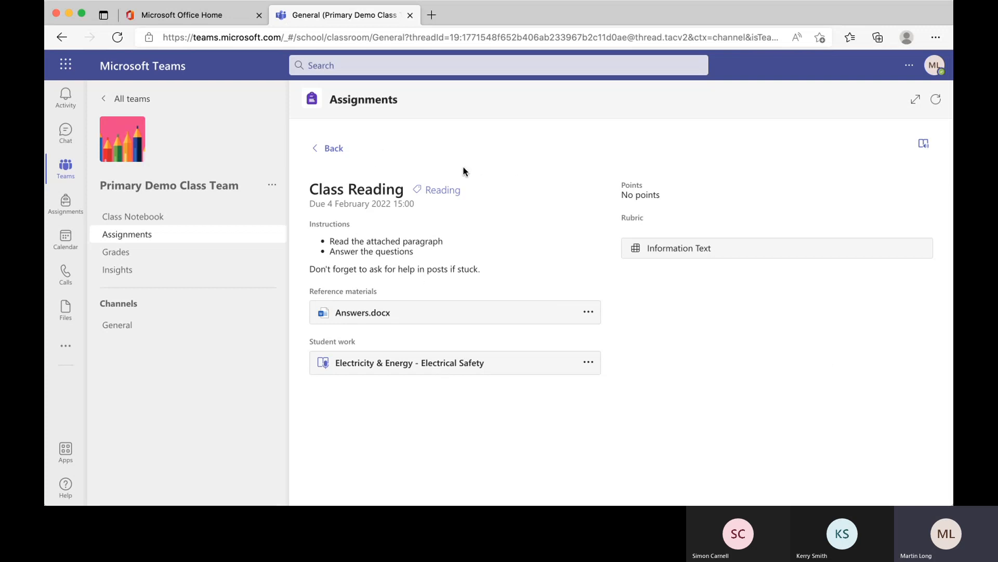
click(328, 149)
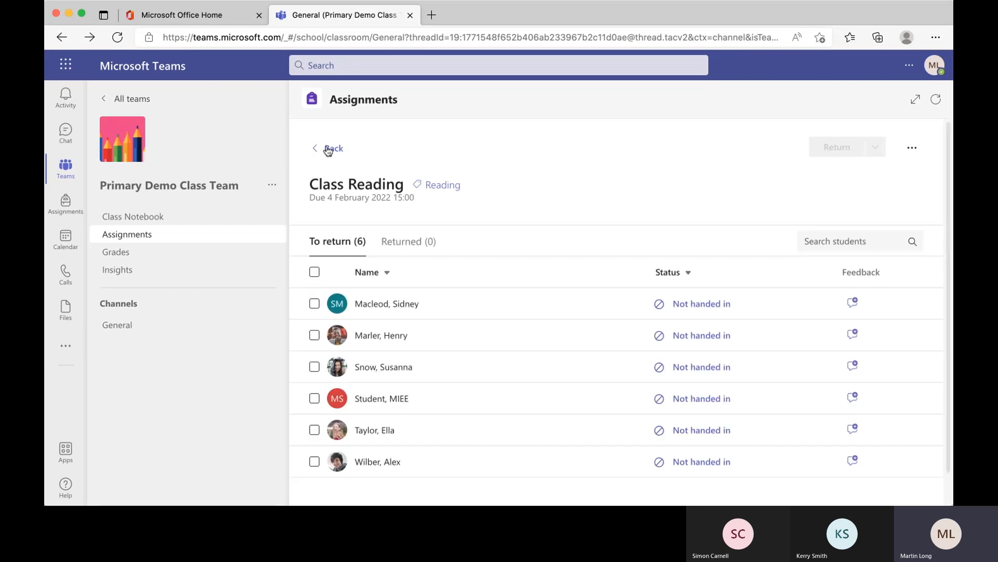
click(327, 149)
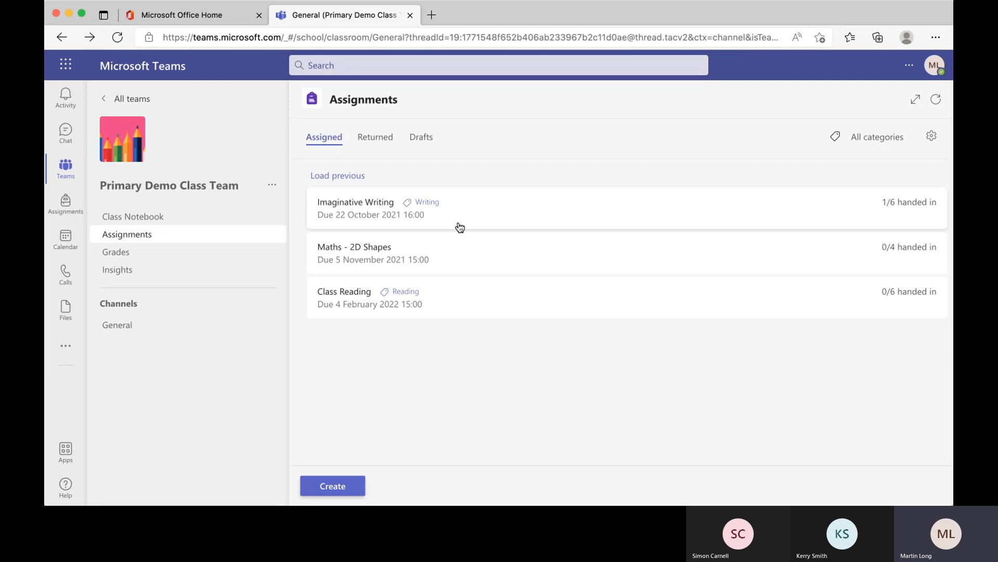
- Open the Imaginative Writing assignment, check its returned work and open the handed-in student's submission
click(350, 207)
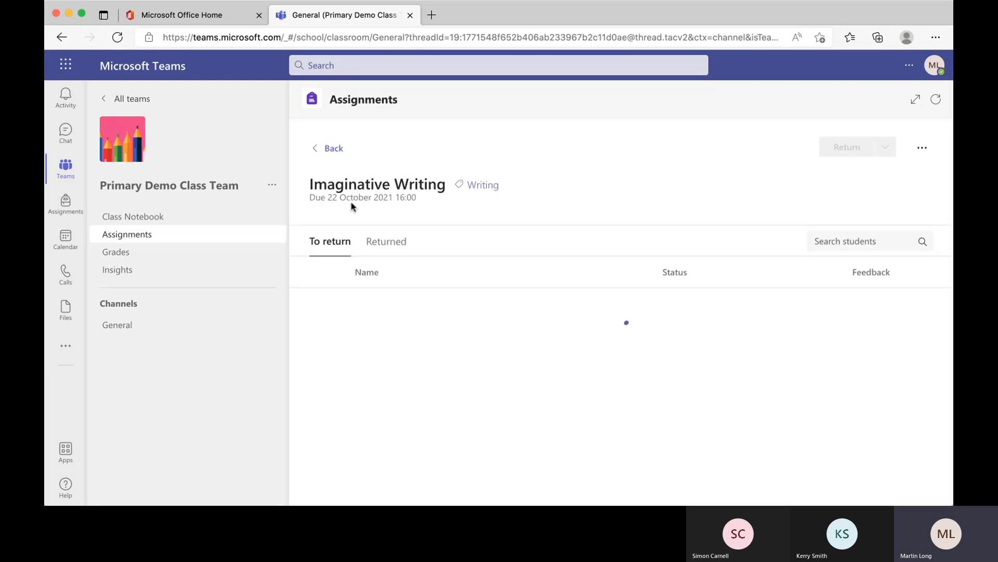
click(399, 243)
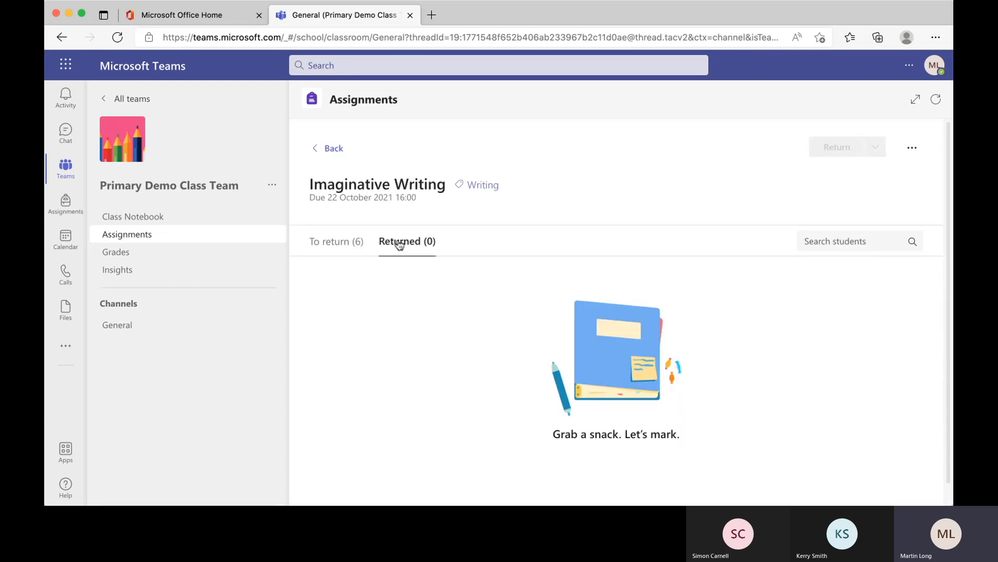
click(346, 245)
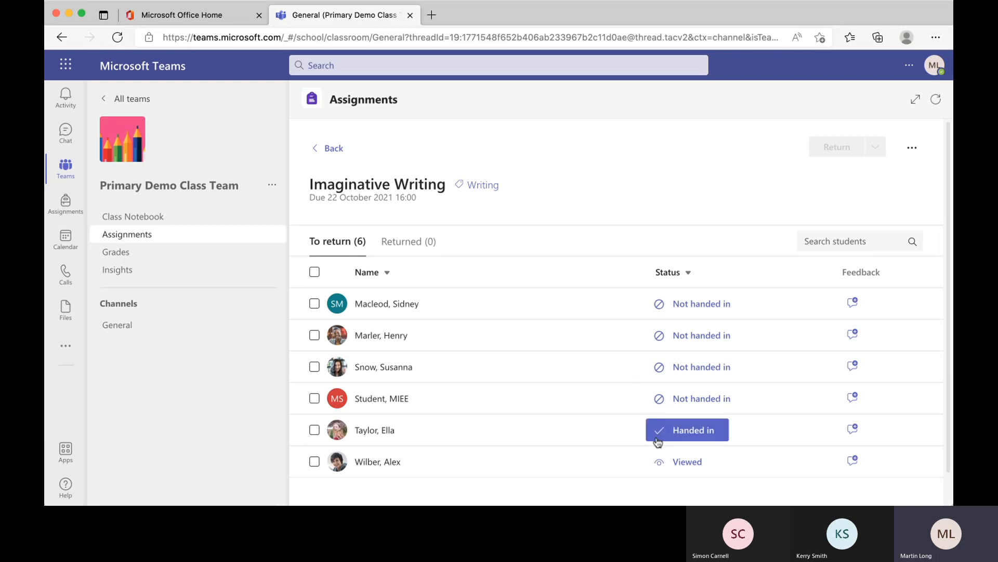
click(395, 430)
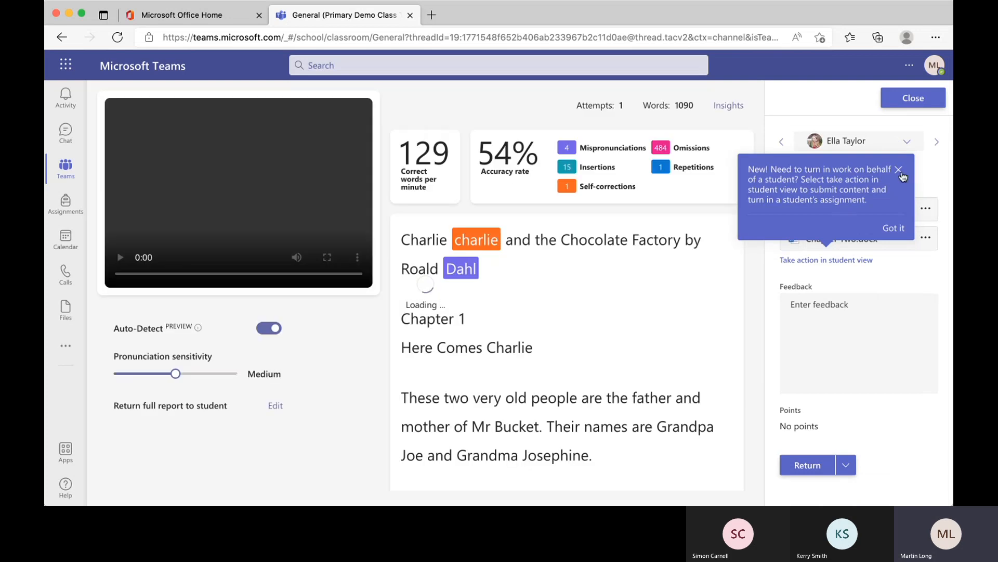
click(899, 170)
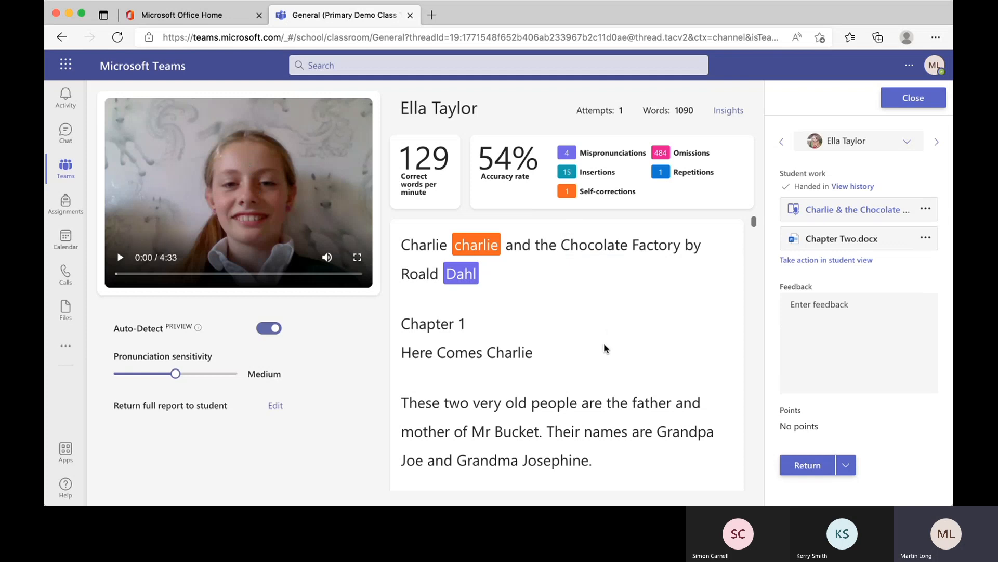
- Examine the student's Reading Progress report, comparing the highlighted words in the passage with the error categories
scroll(604, 344, down, 1)
scroll(604, 344, up, 1)
scroll(605, 346, down, 4)
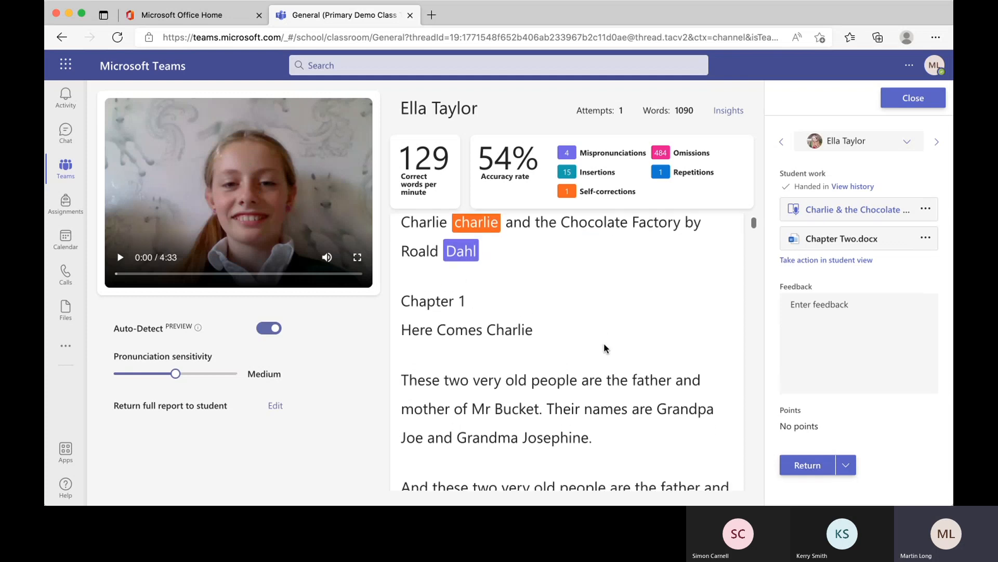
scroll(606, 347, up, 5)
scroll(606, 347, down, 2)
scroll(605, 349, up, 1)
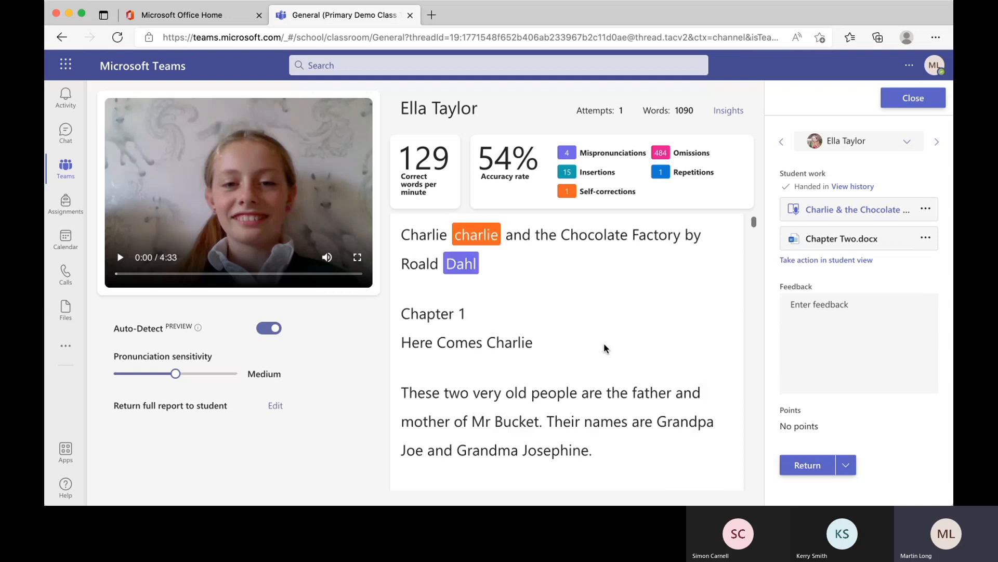
scroll(605, 348, down, 5)
scroll(604, 347, down, 2)
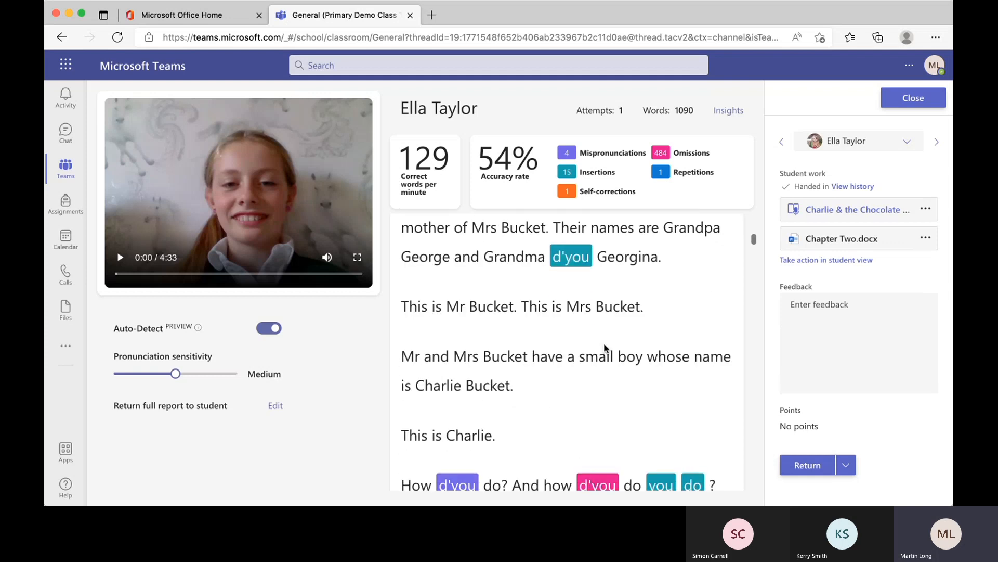
scroll(605, 347, up, 2)
scroll(604, 345, up, 5)
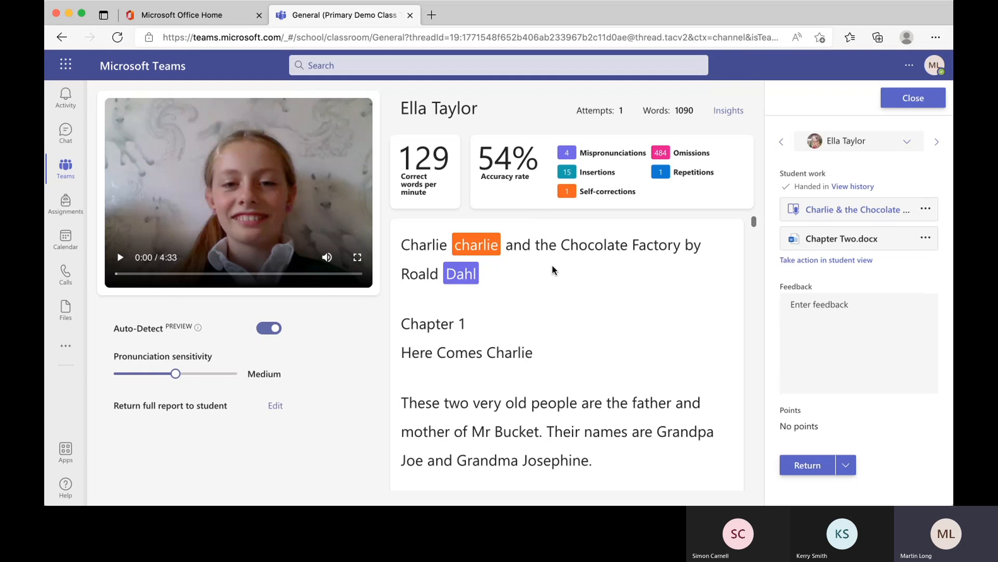
scroll(548, 384, down, 6)
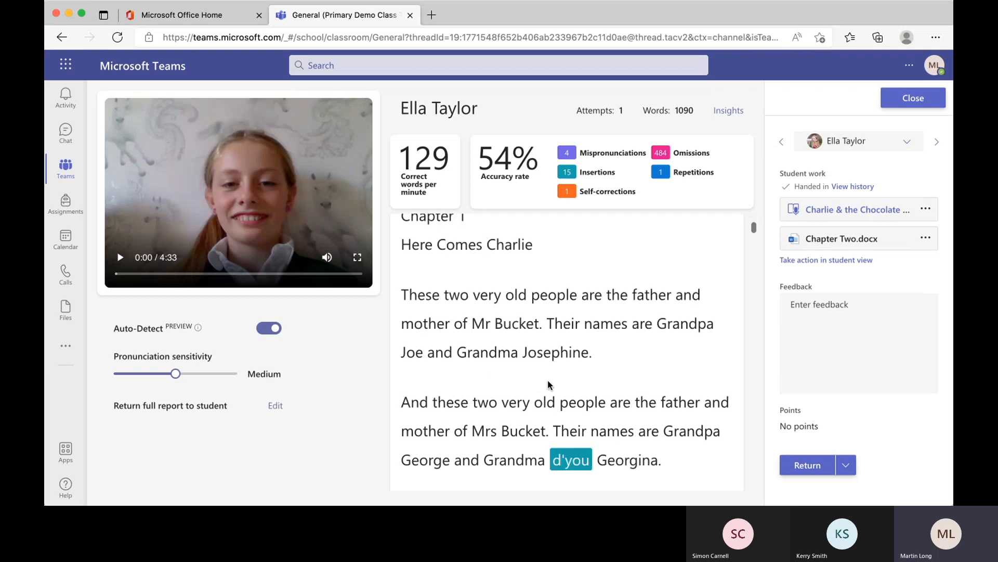
scroll(548, 380, down, 3)
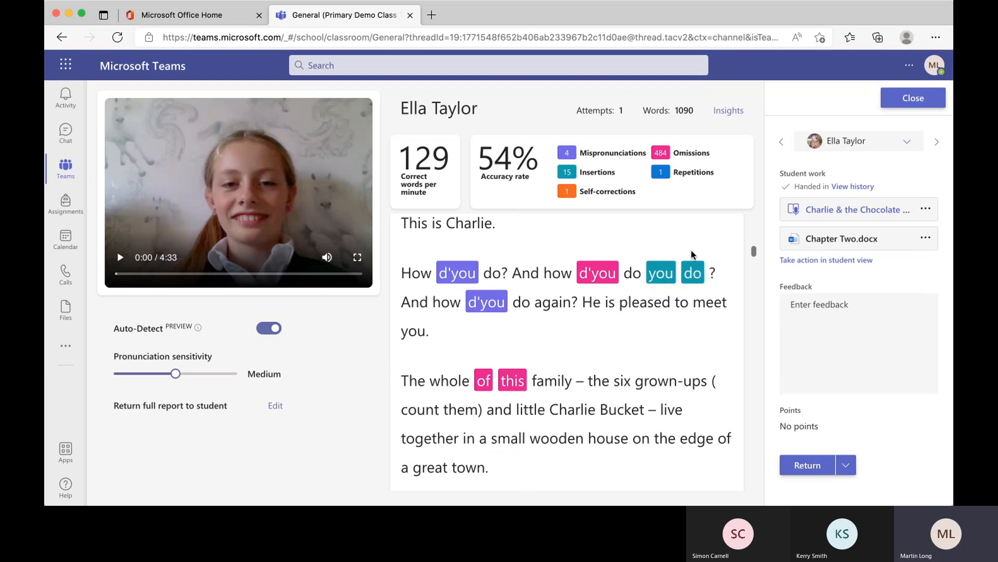
scroll(691, 250, up, 1)
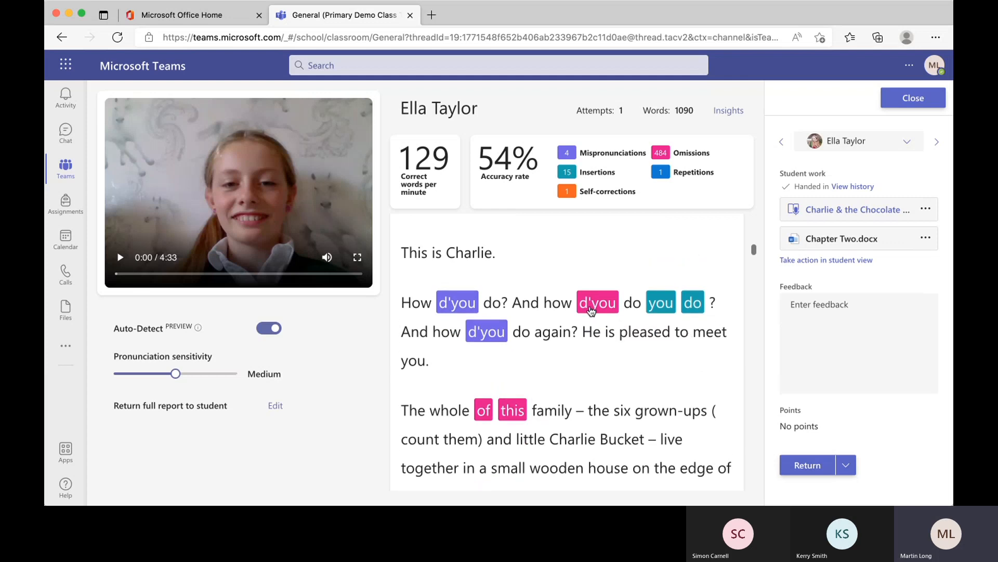
scroll(632, 297, up, 4)
scroll(632, 296, up, 5)
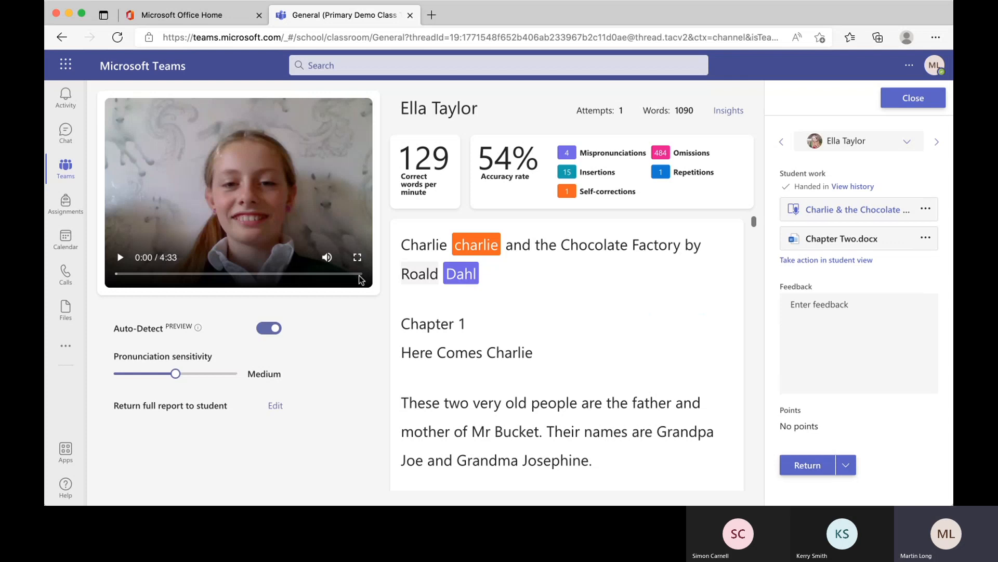
- Play the first 10 seconds of the student's reading recording, pause it and go to the feedback field
click(120, 258)
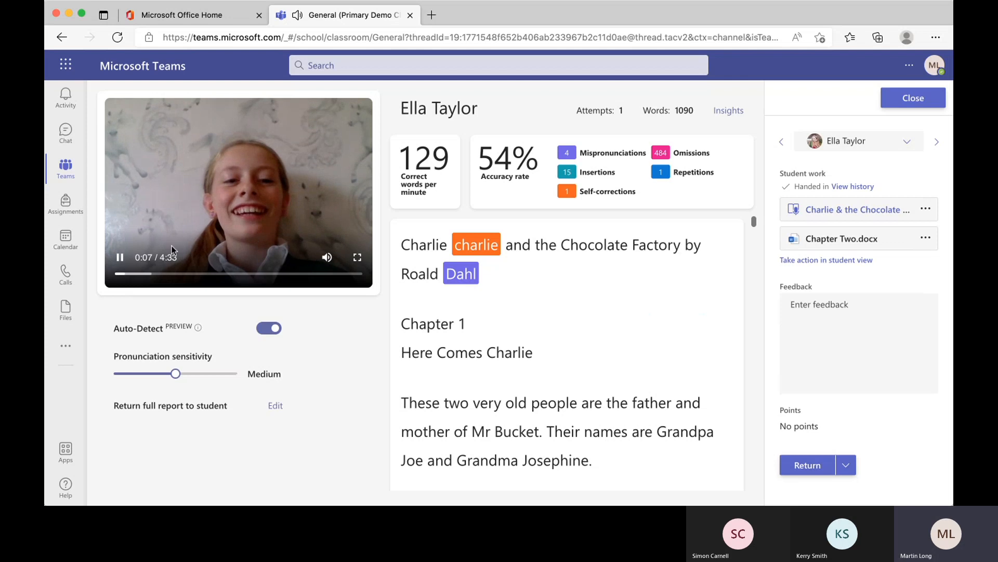
click(120, 258)
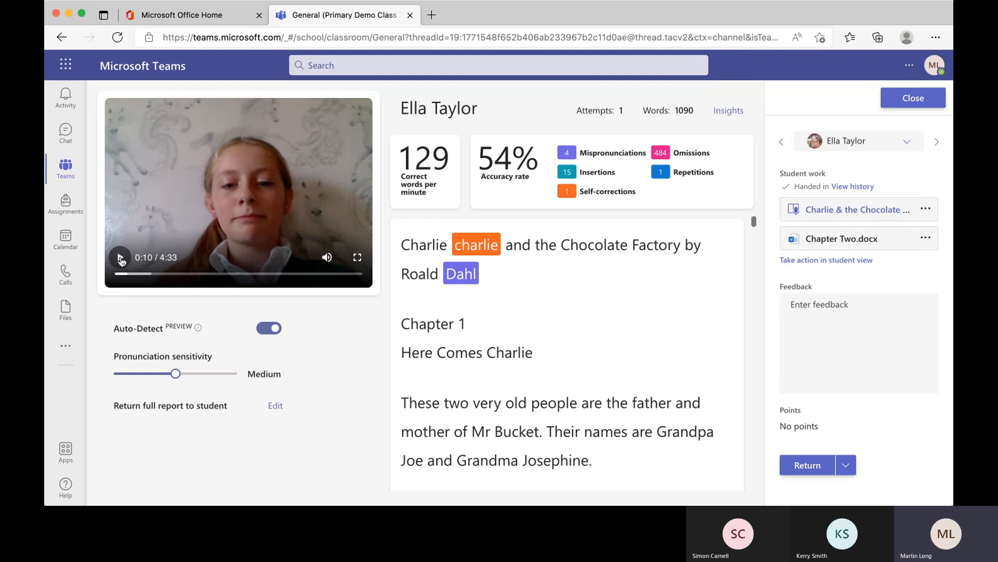
click(821, 301)
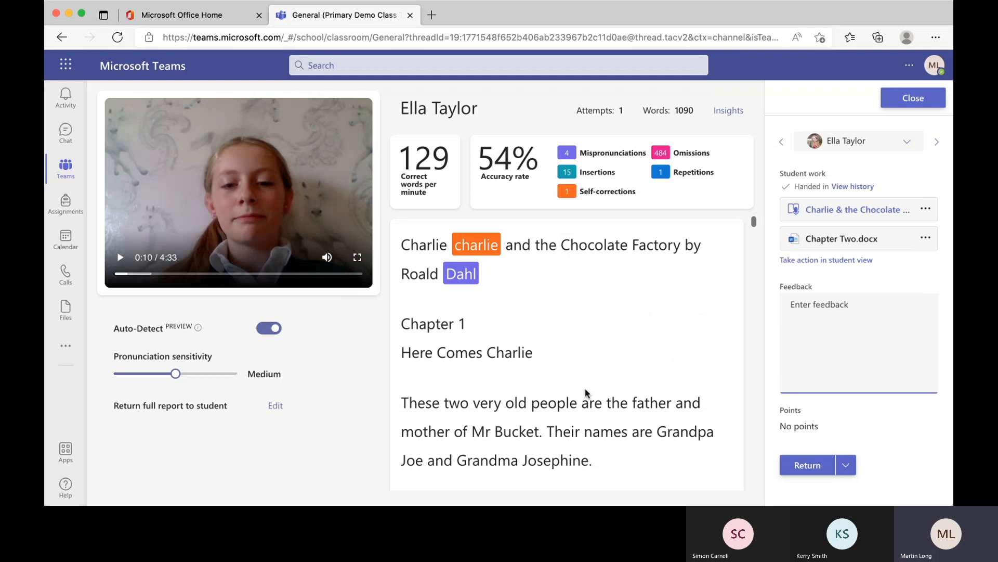
- Skim the student's reading passage, switch to another student's submission and close the student work view
scroll(585, 392, down, 10)
scroll(585, 391, down, 10)
scroll(585, 391, up, 20)
click(911, 143)
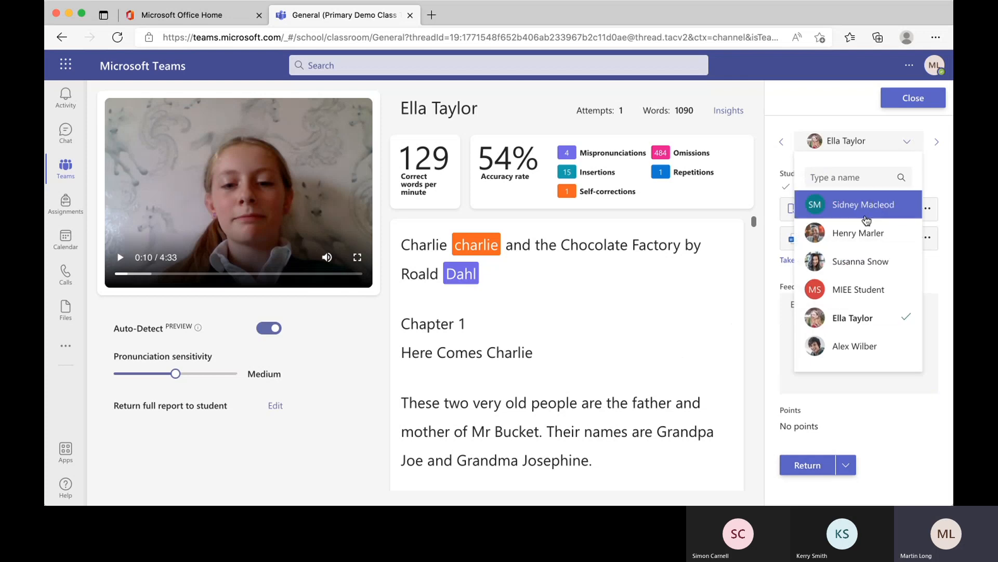
click(859, 233)
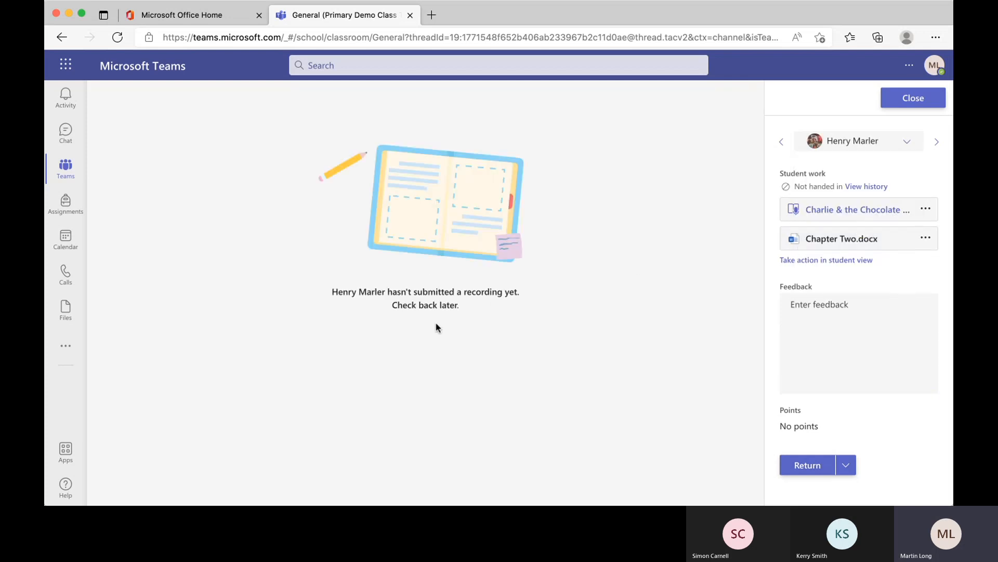
click(804, 309)
click(922, 108)
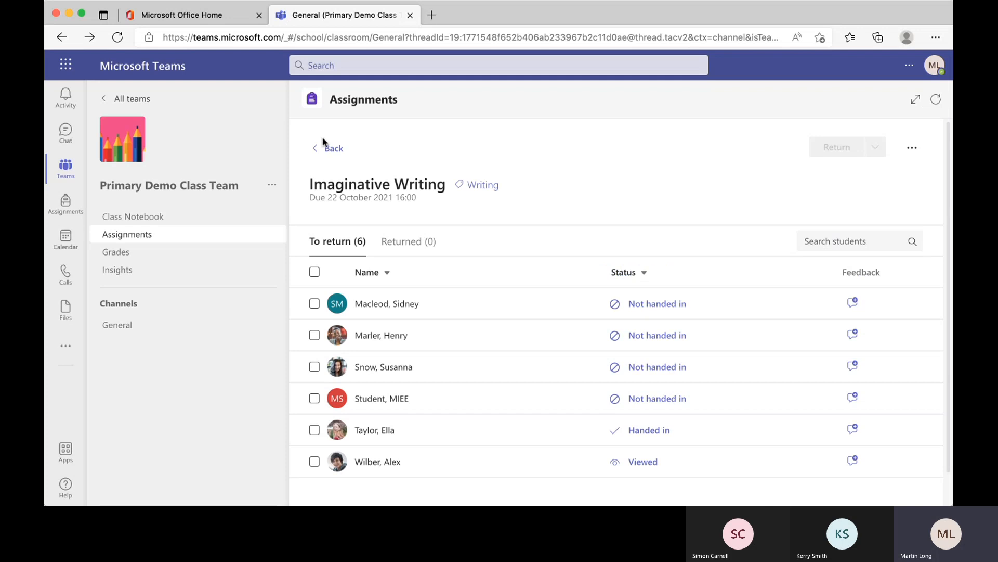
- Go to the team's returned assignments and show the students whose Science work was returned
click(327, 151)
click(380, 145)
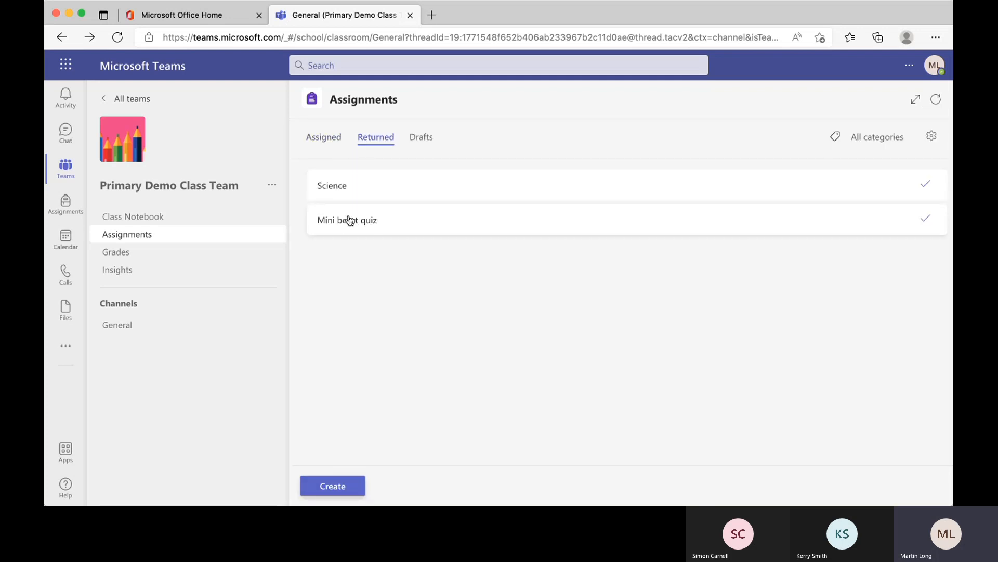
click(347, 191)
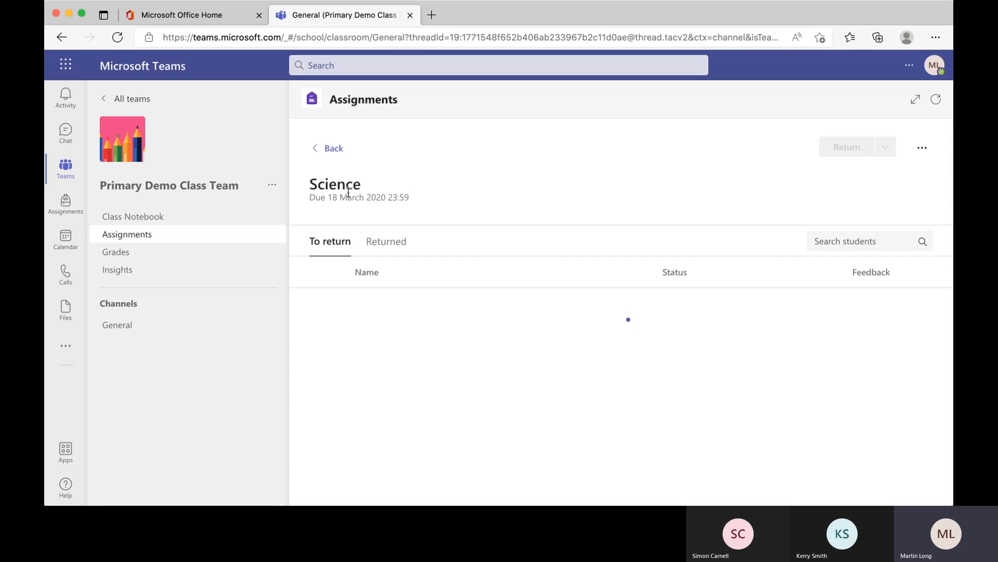
click(400, 245)
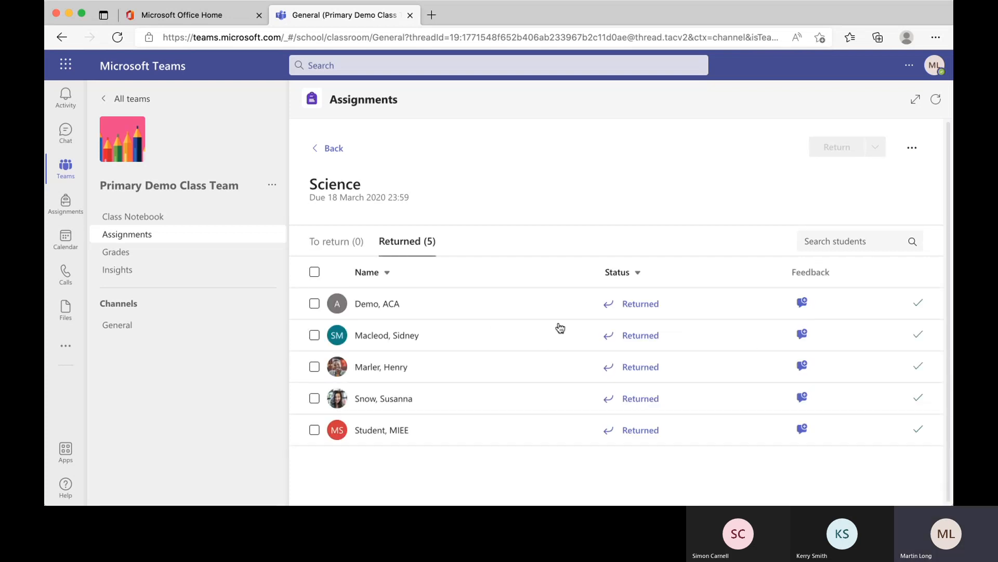
- View the feedback on two students' returned Science work and close the student work view
click(375, 335)
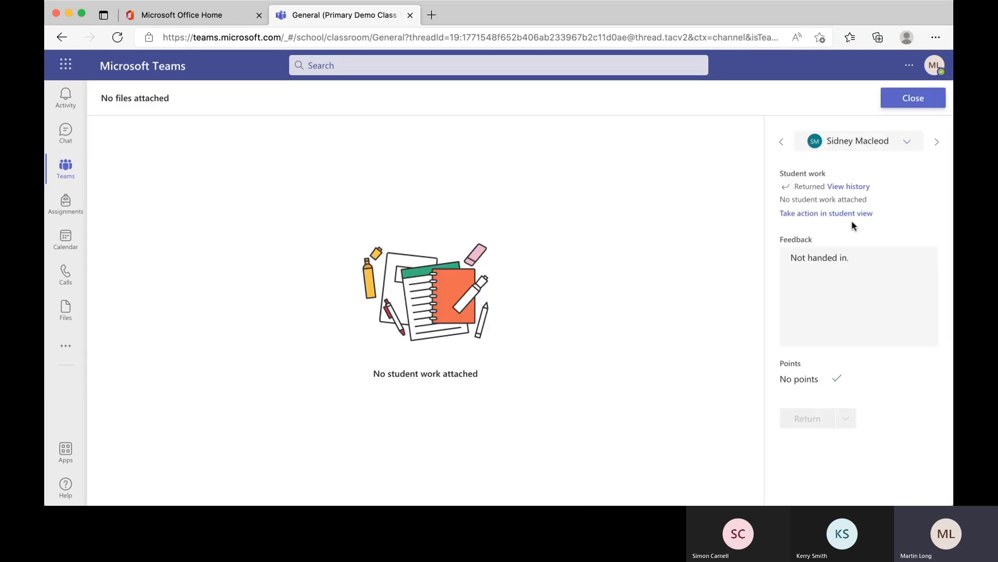
click(905, 148)
click(850, 264)
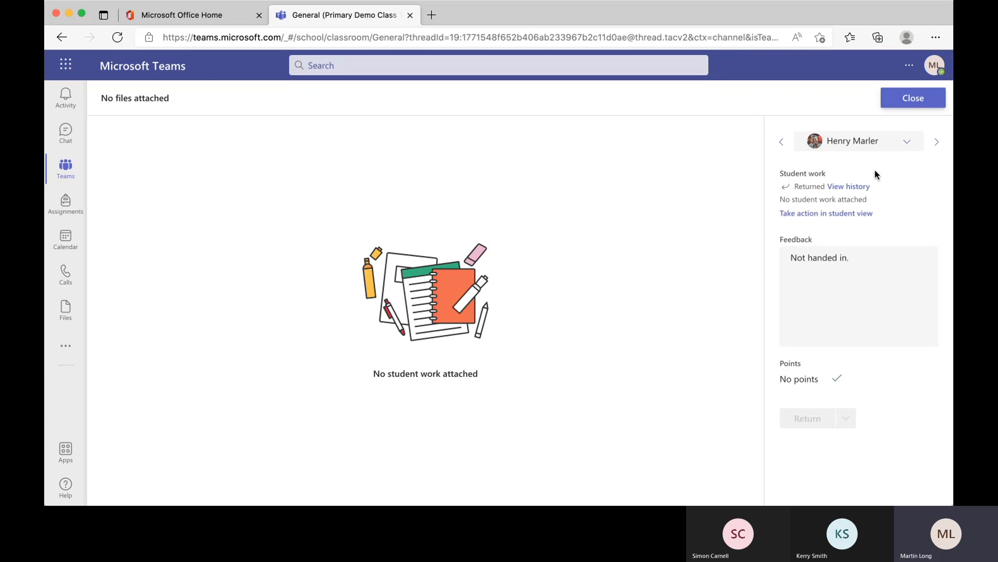
click(907, 98)
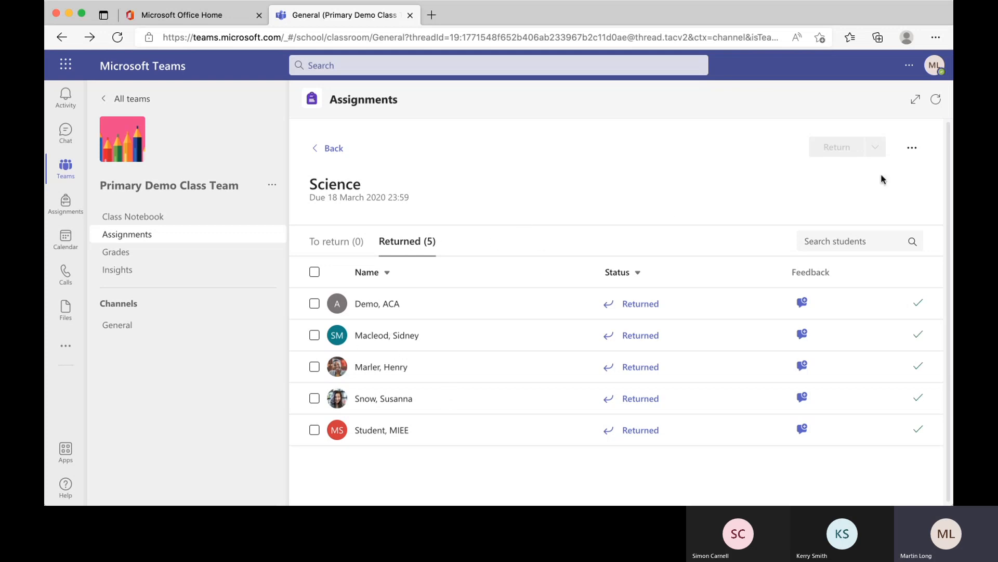
- Check the additional options for the Science assignment and go back to the returned assignments list
click(912, 148)
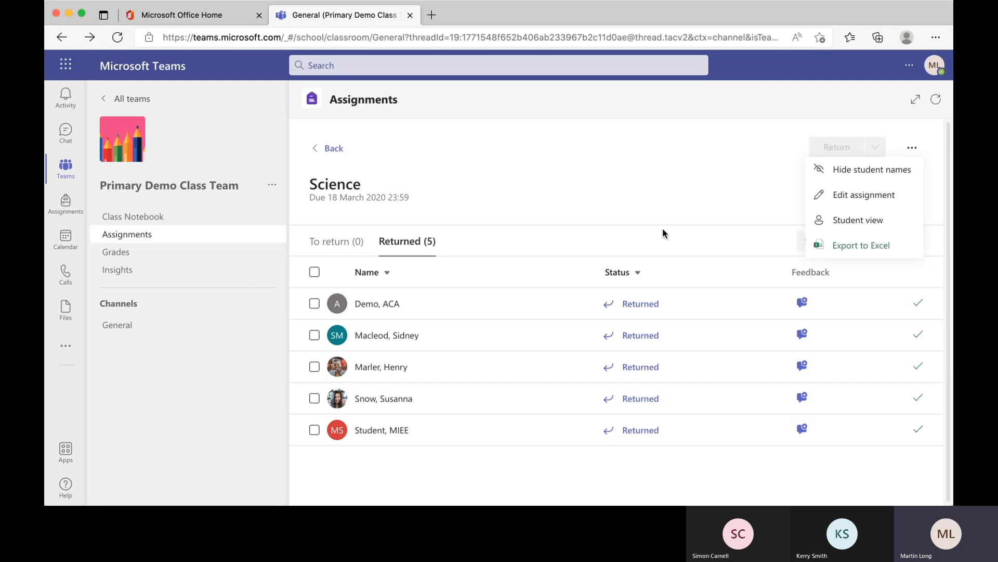
click(642, 183)
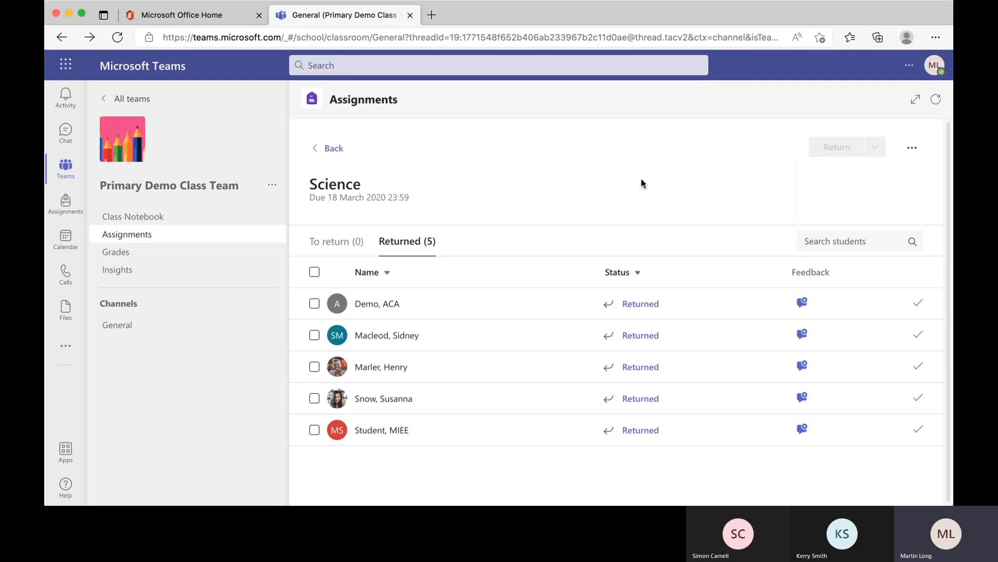
click(339, 150)
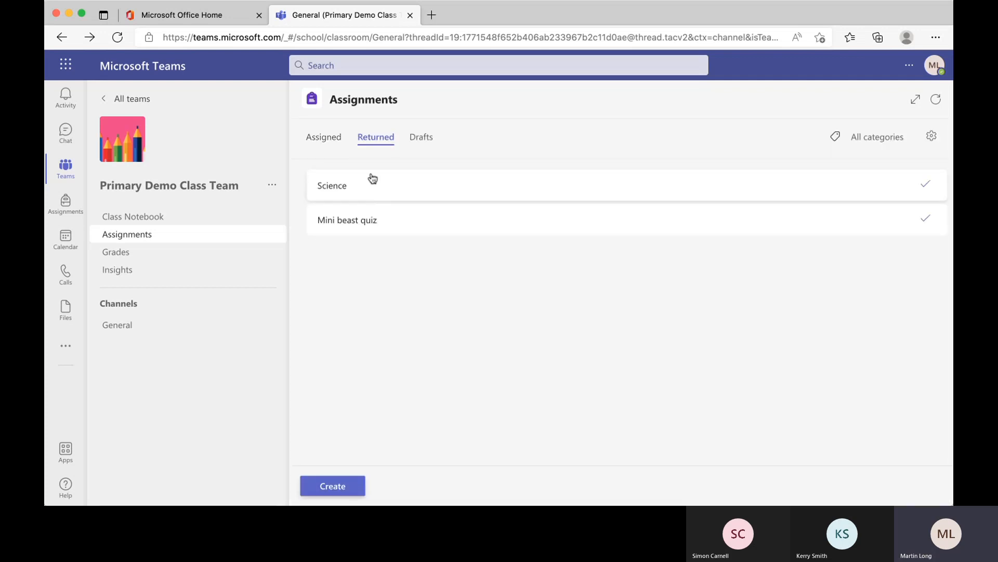
- Review the team's assigned and draft assignments, expanding the assigned list to full width and restoring it
click(328, 138)
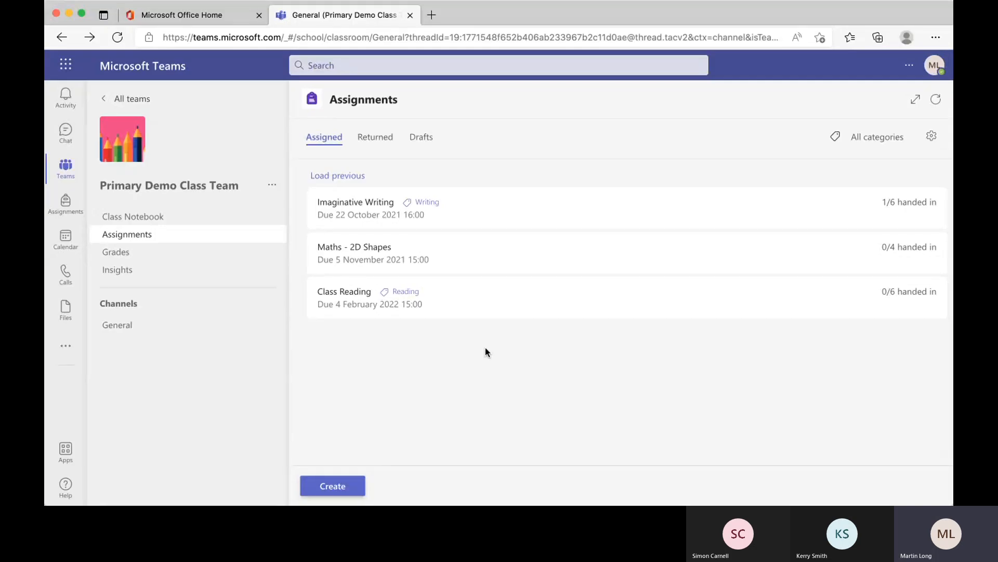
click(421, 137)
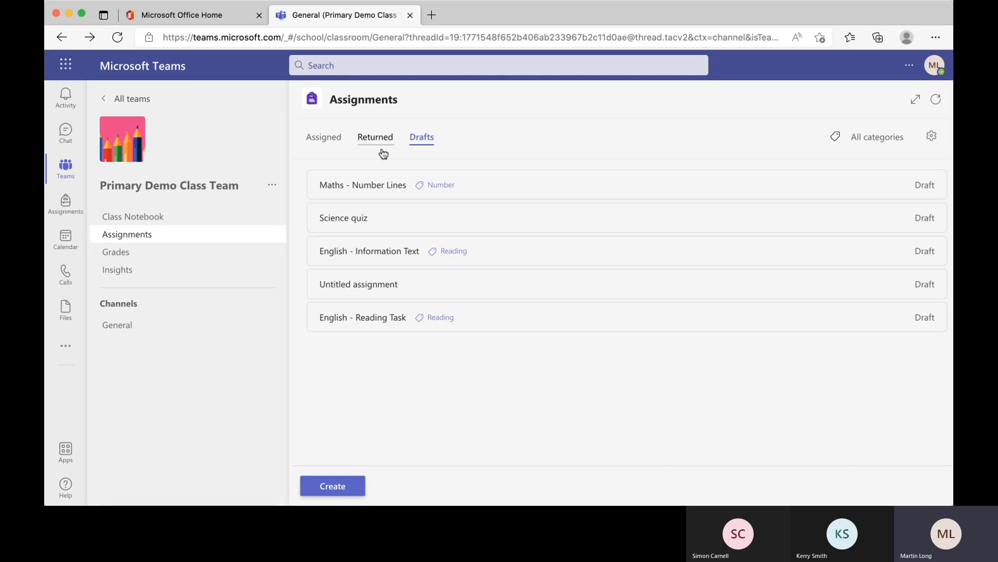
click(324, 138)
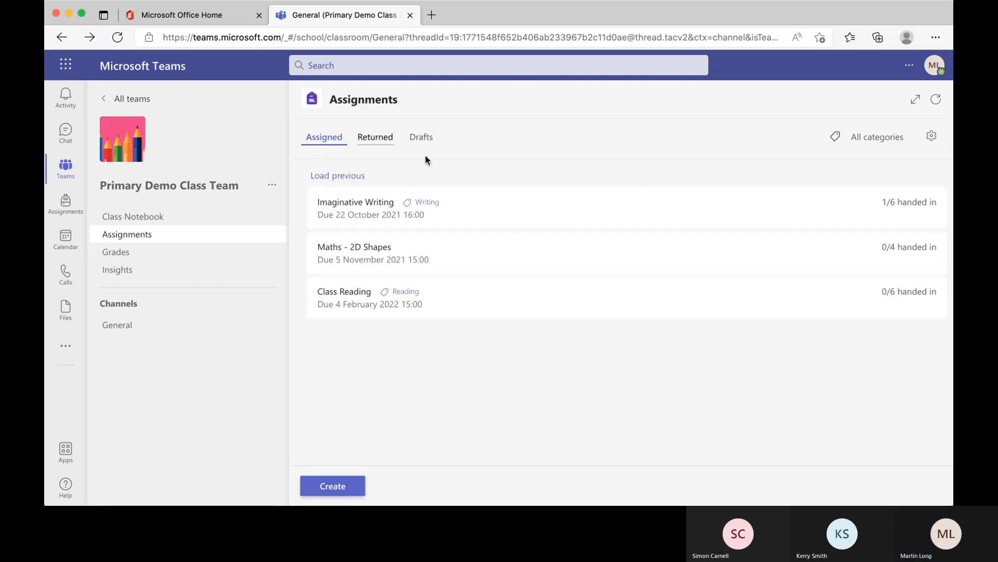
click(913, 107)
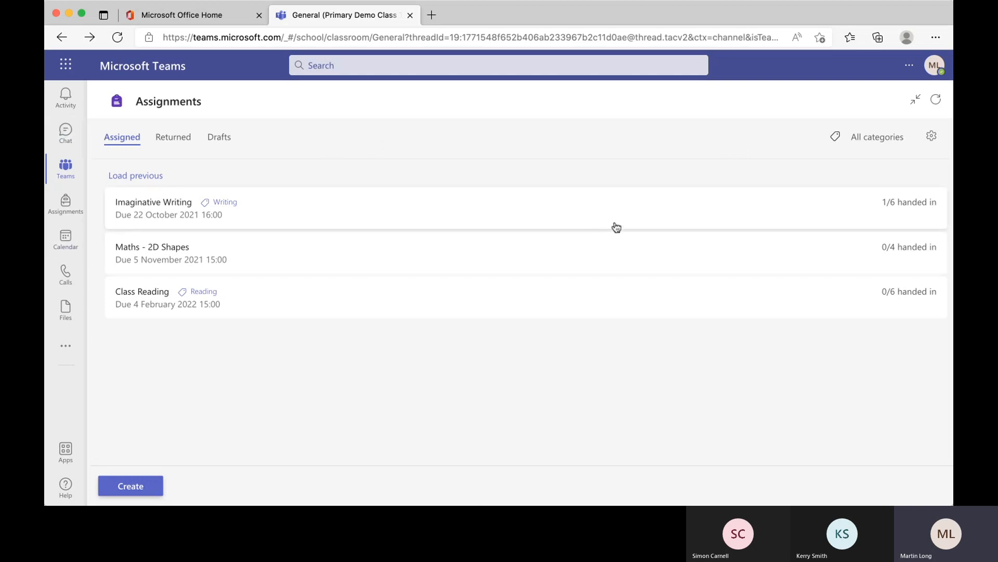
click(916, 99)
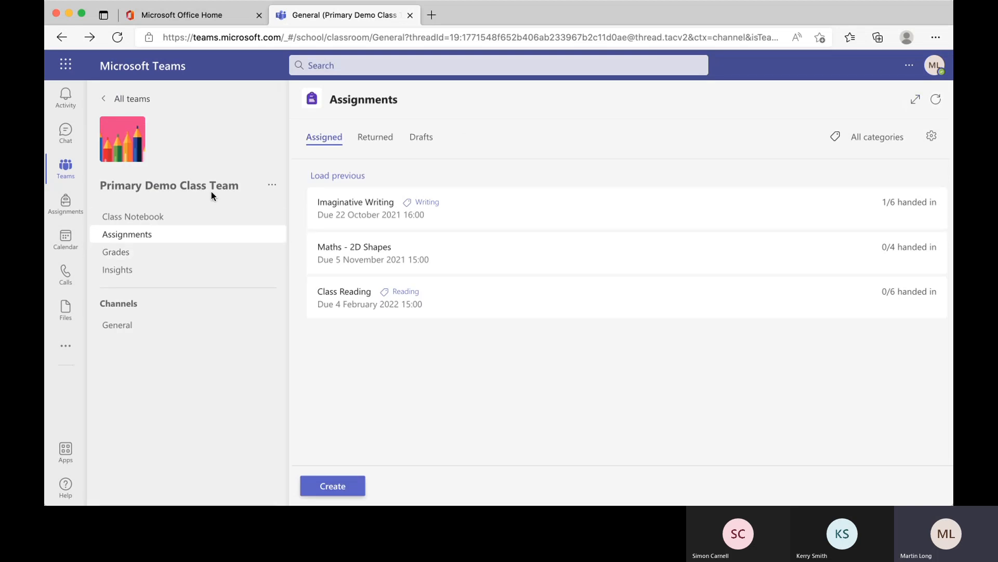
- Open the assignments overview for all classes and review its returned, draft and assigned lists
click(64, 211)
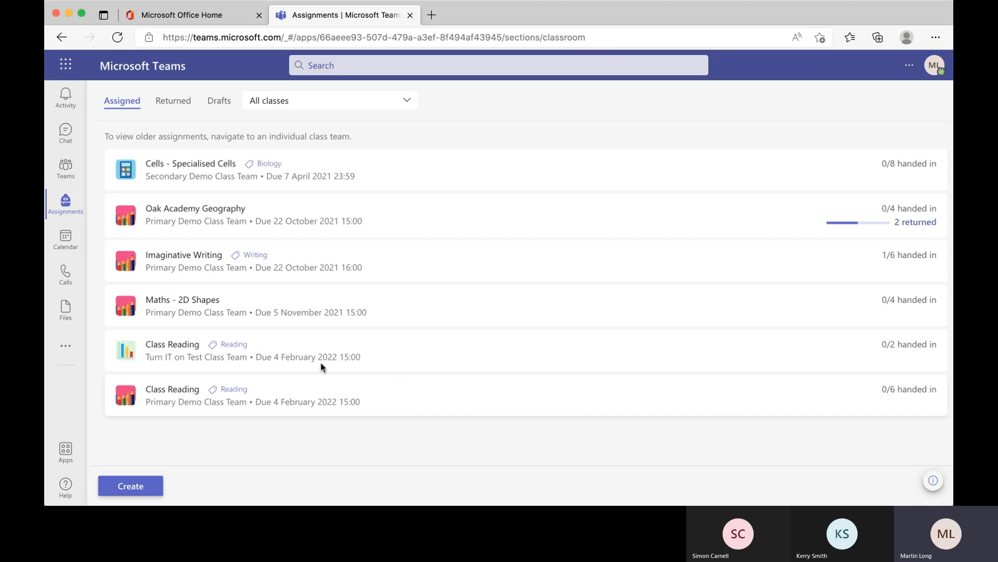
click(183, 106)
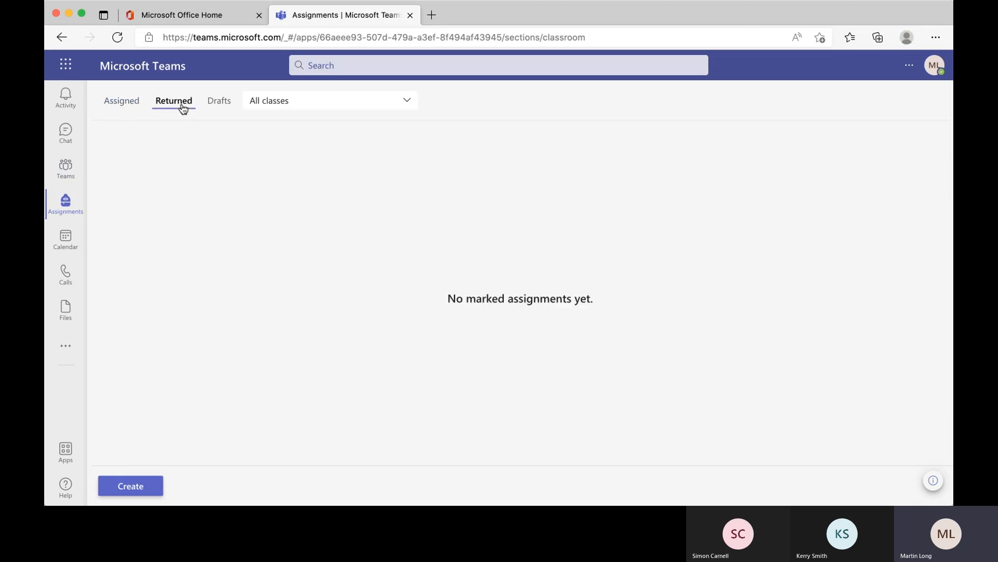
click(215, 101)
click(116, 101)
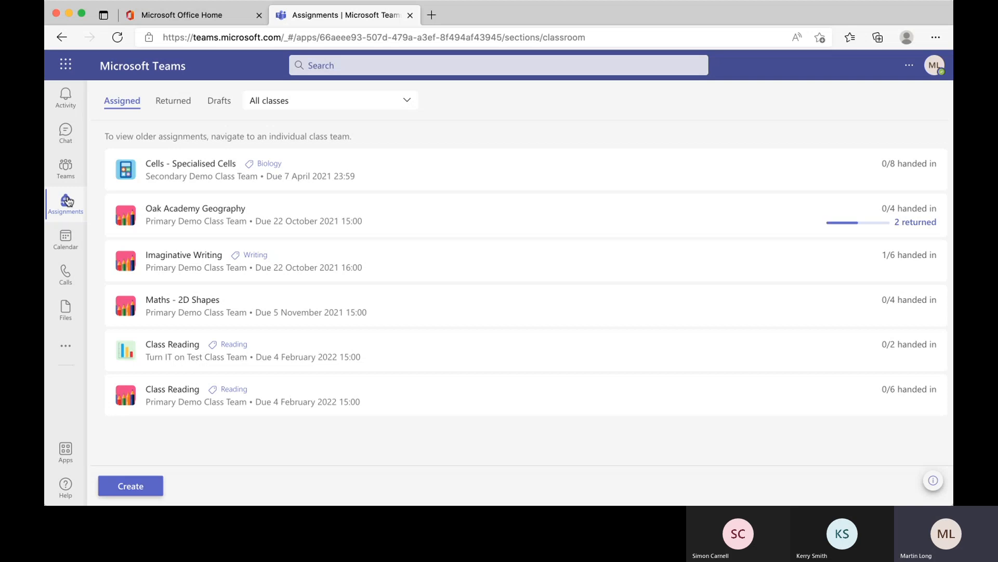
- Return to the Primary Demo Class Team and find the Class Reading assignment post in the General channel
click(67, 168)
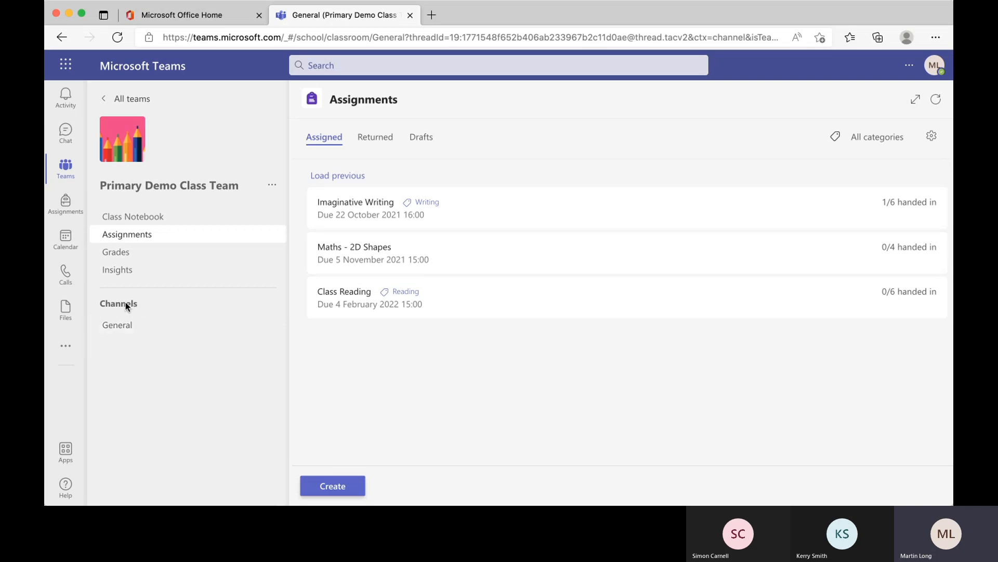
click(126, 333)
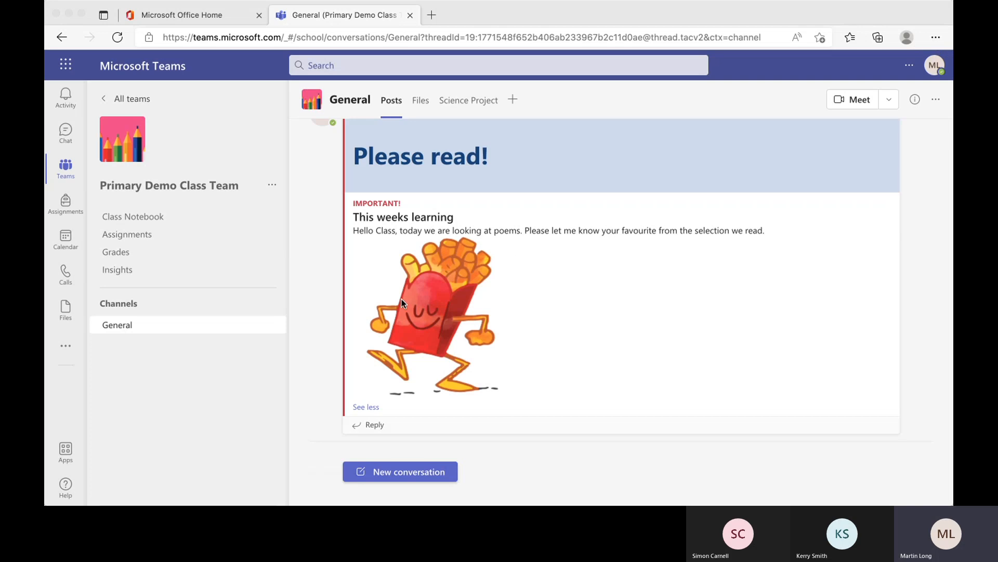
click(445, 295)
scroll(445, 295, up, 5)
scroll(445, 295, up, 5)
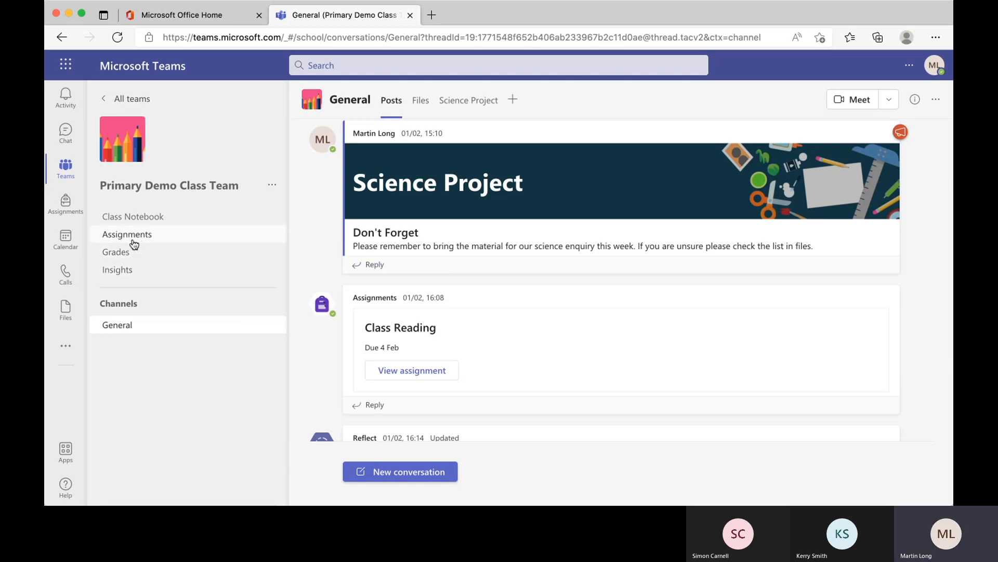
- Open the class grades and check the options for the handed-in and viewed Imaginative Writing entries
click(123, 255)
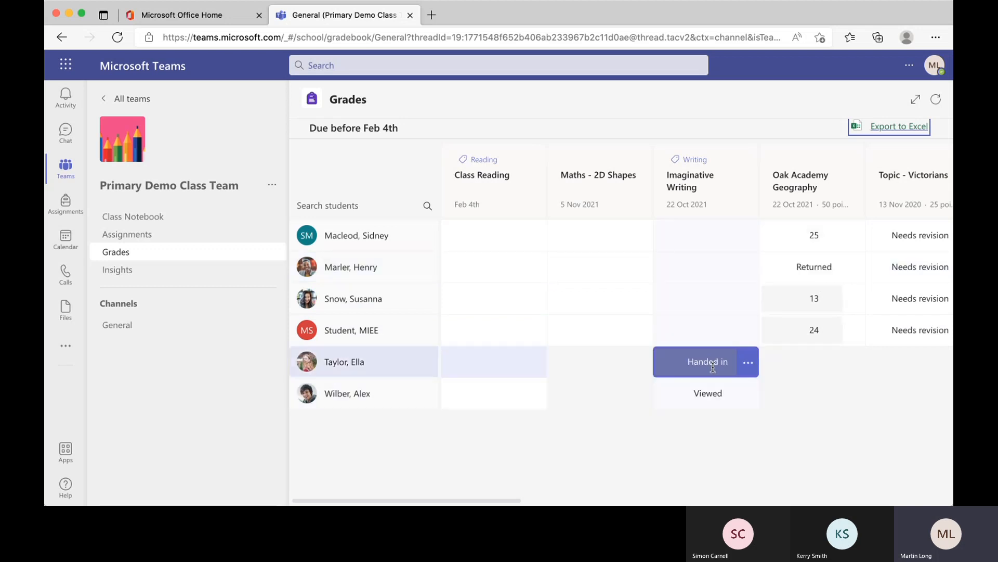
click(753, 363)
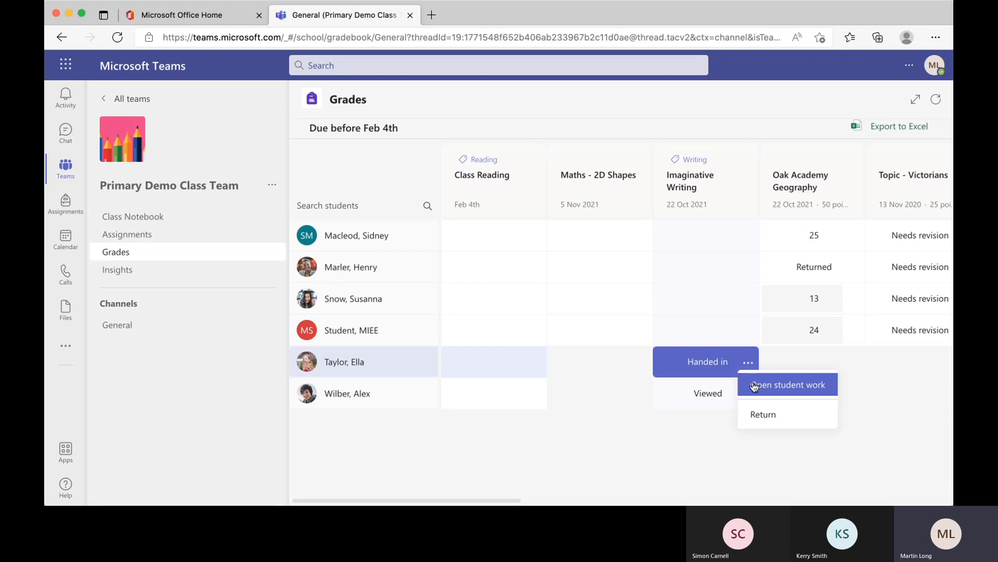
click(776, 295)
scroll(786, 278, right, 13)
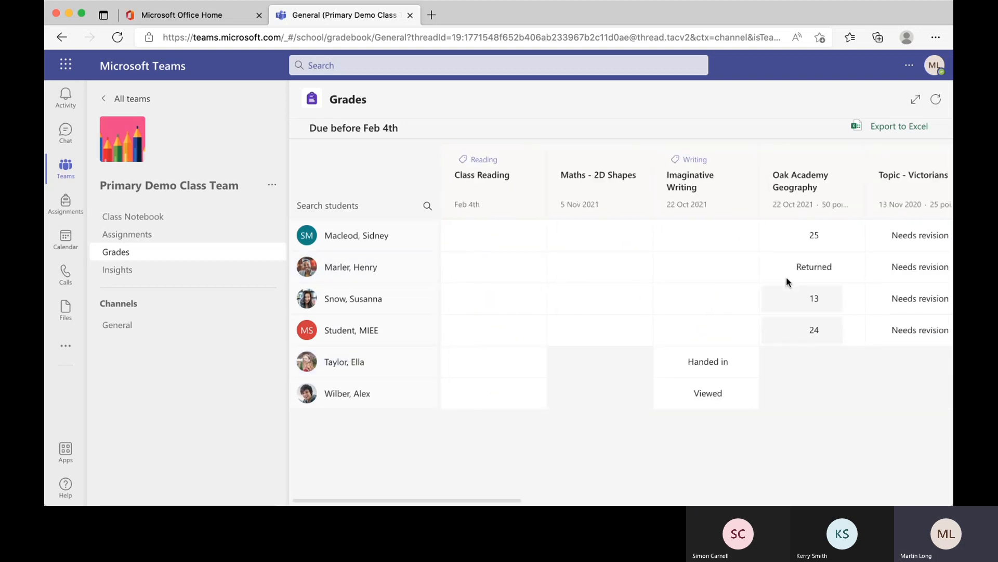
click(748, 396)
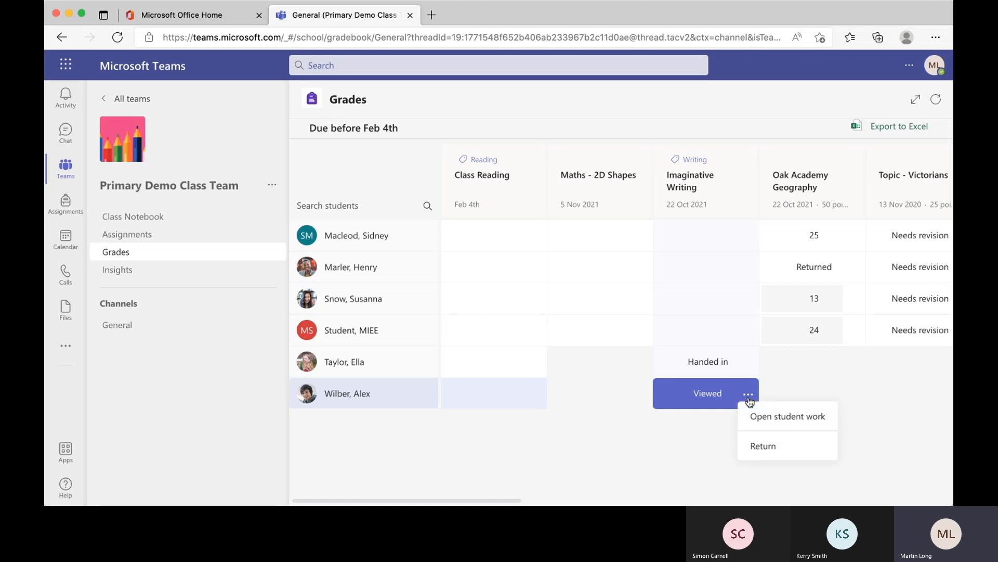
- Open the handed-in Imaginative Writing student work from the grades, view it and close it
click(748, 363)
click(748, 362)
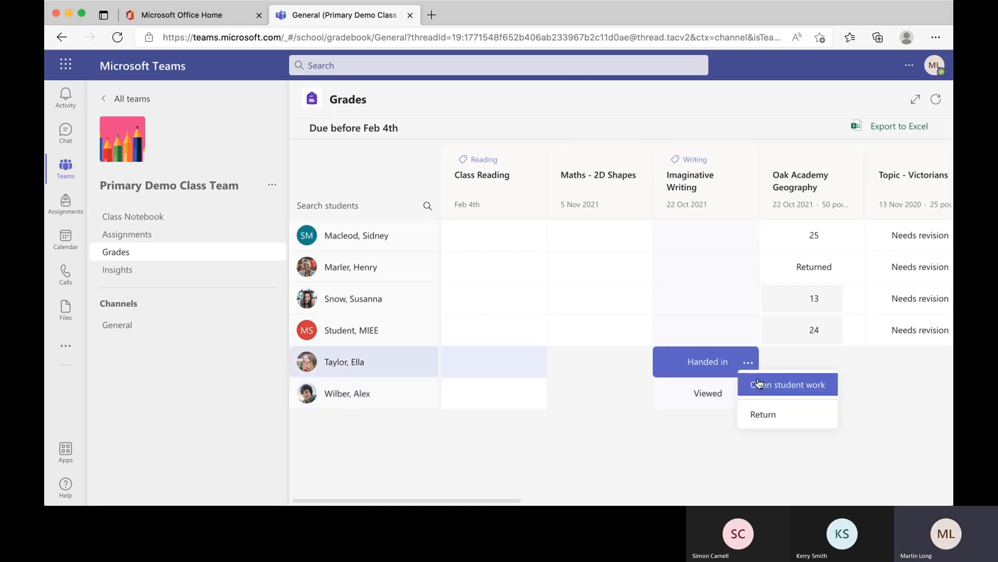
click(764, 382)
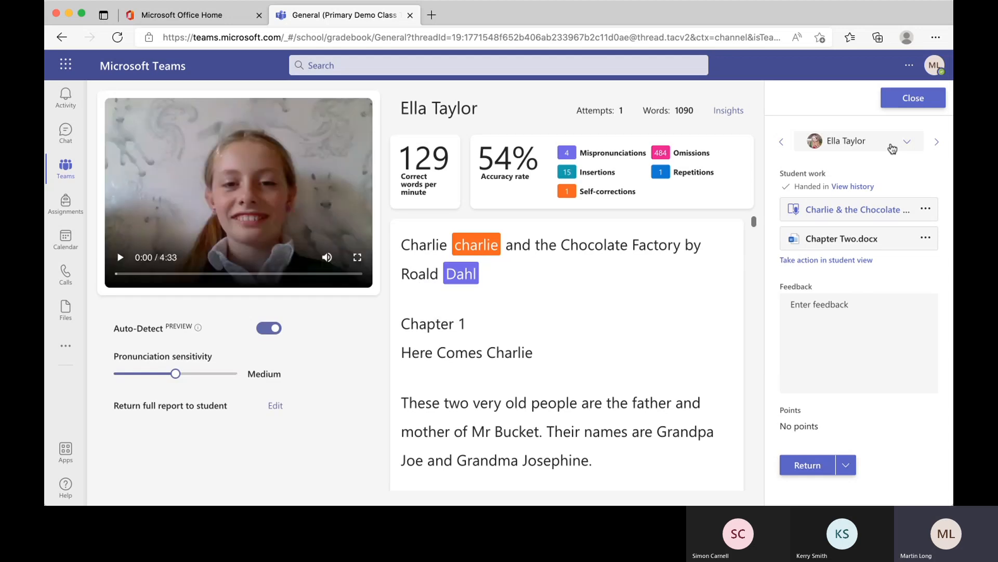
click(927, 100)
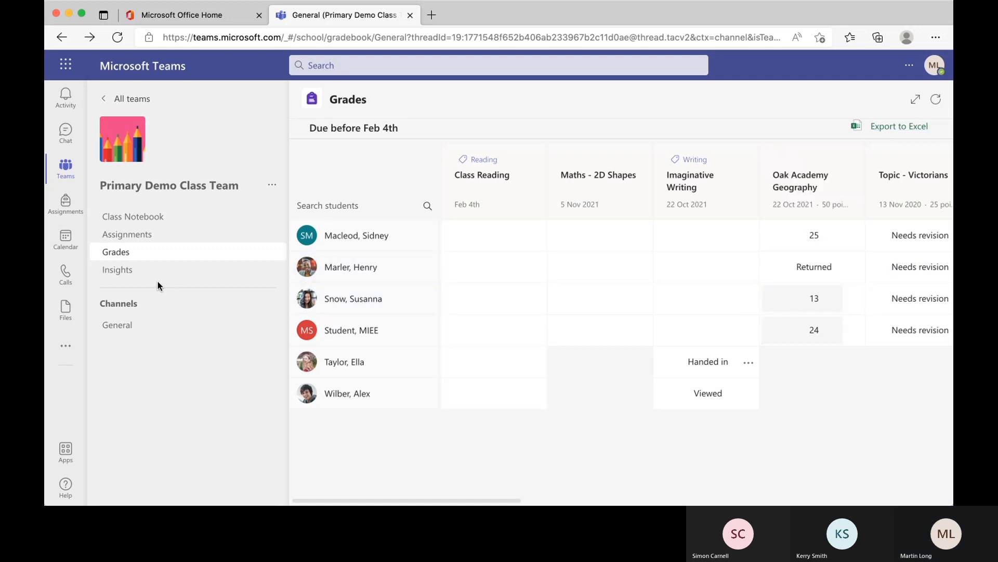
- Open the class Insights and review the spotlights, digital engagement and assignments overview
click(119, 278)
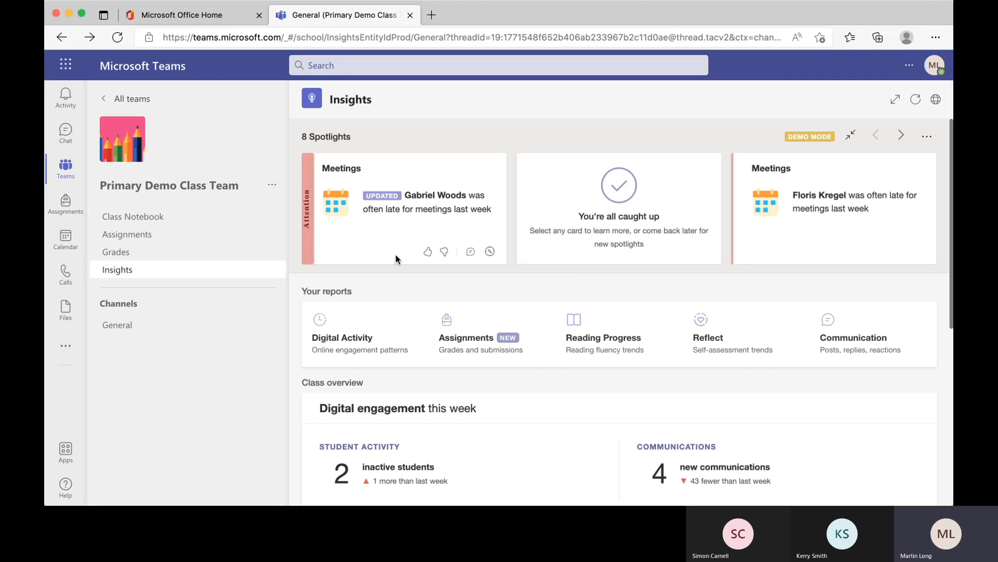
mouse_move(786, 251)
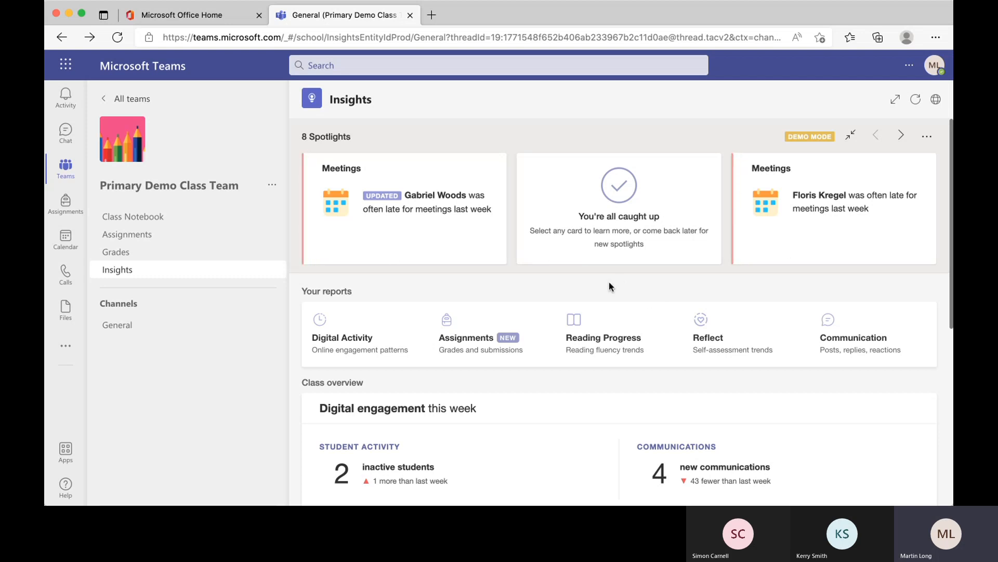
scroll(610, 284, down, 5)
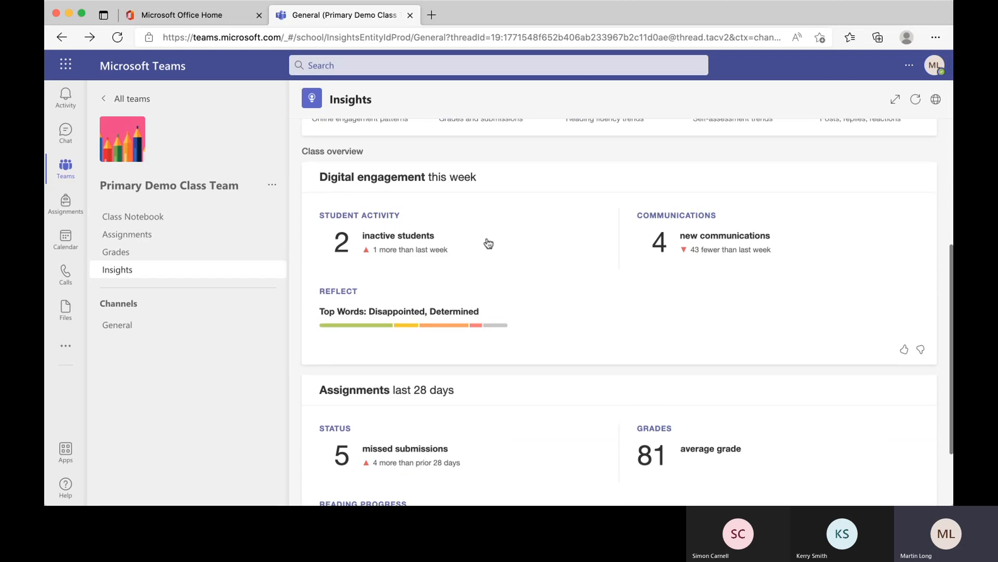
scroll(576, 276, down, 1)
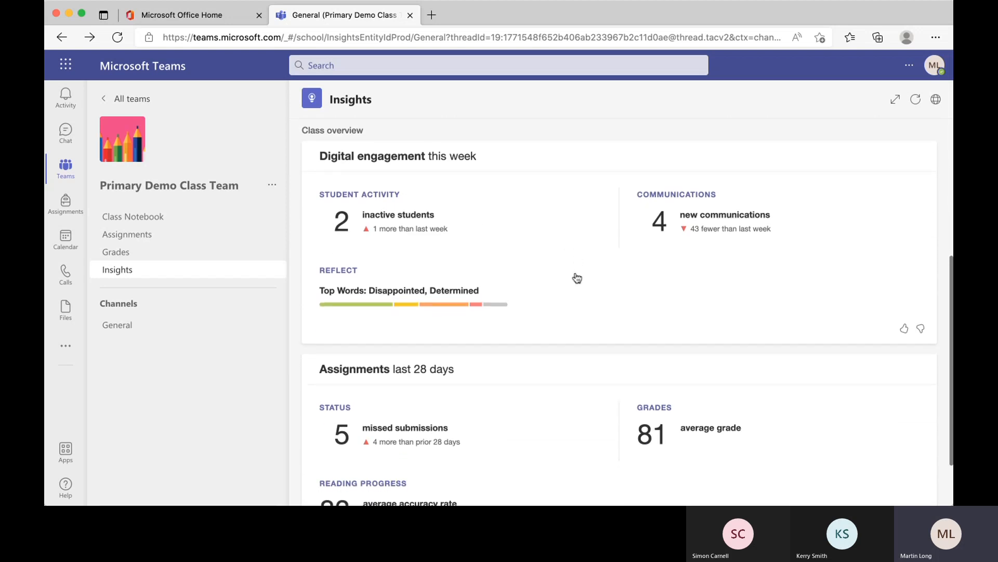
scroll(469, 395, down, 2)
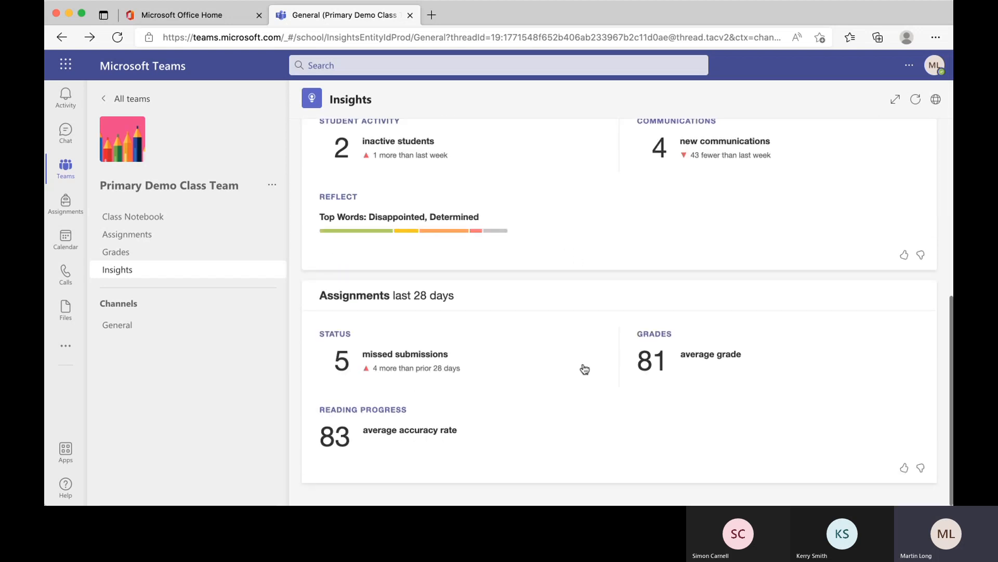
- Open the Assignments report in Insights and filter it to the Reading category
scroll(643, 368, up, 7)
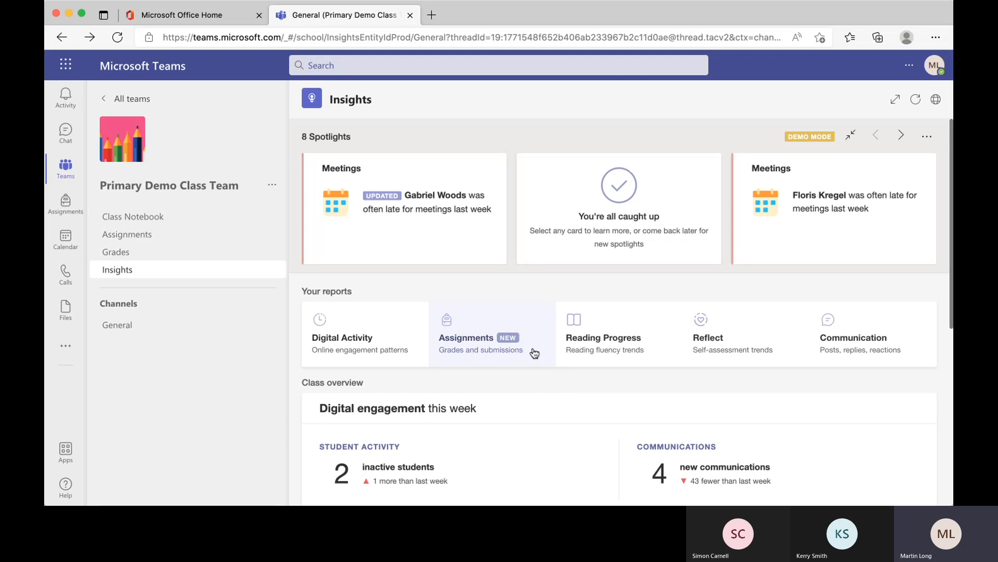
click(470, 338)
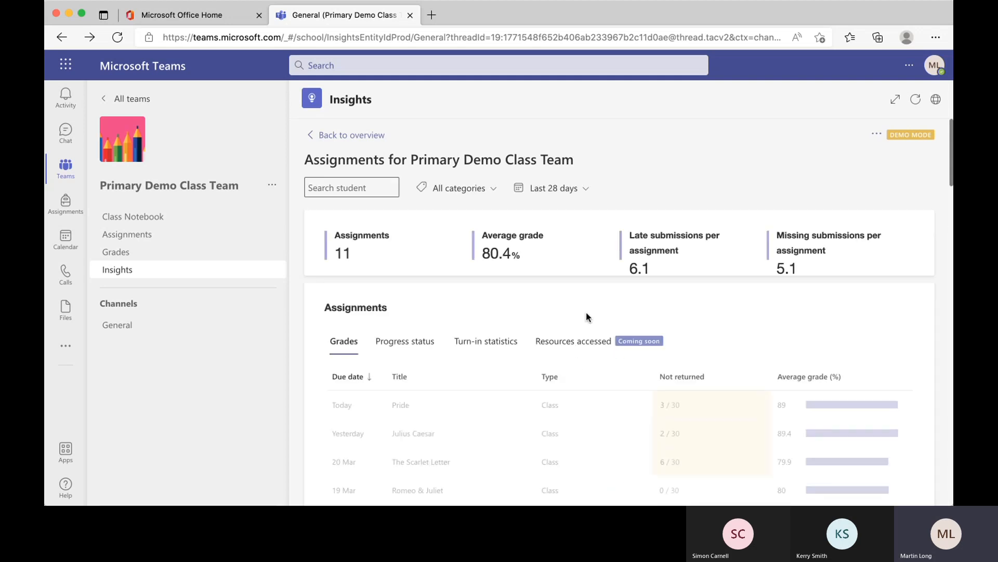
scroll(586, 317, down, 2)
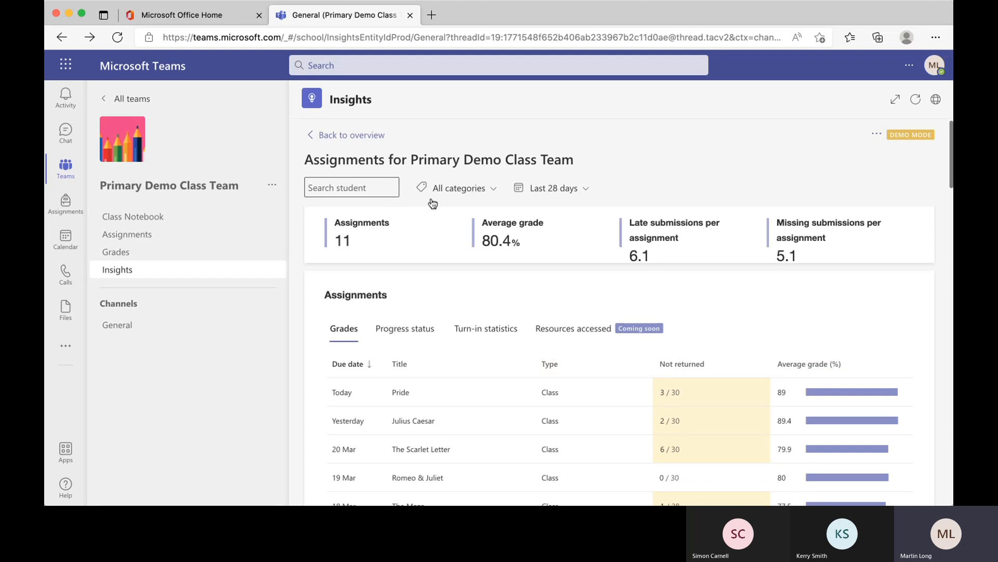
click(494, 189)
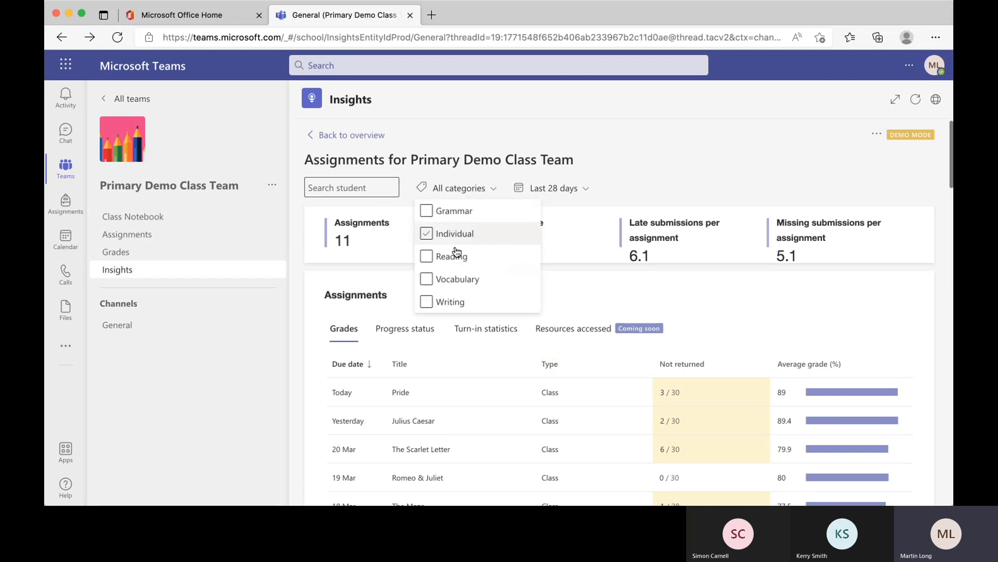
click(427, 257)
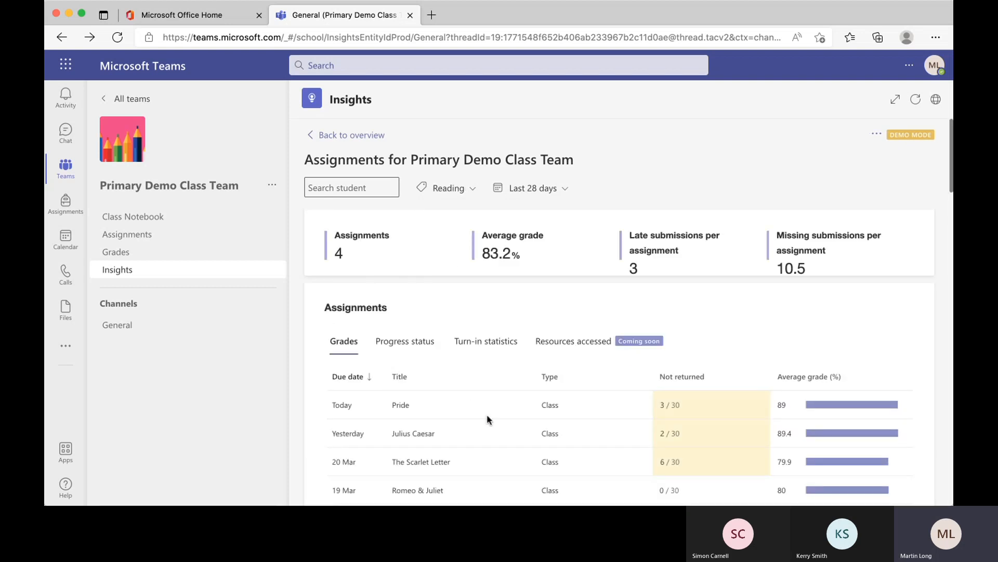
- Add the Grammar, Individual, Vocabulary and Writing categories to the report filter and check the available time ranges
click(472, 189)
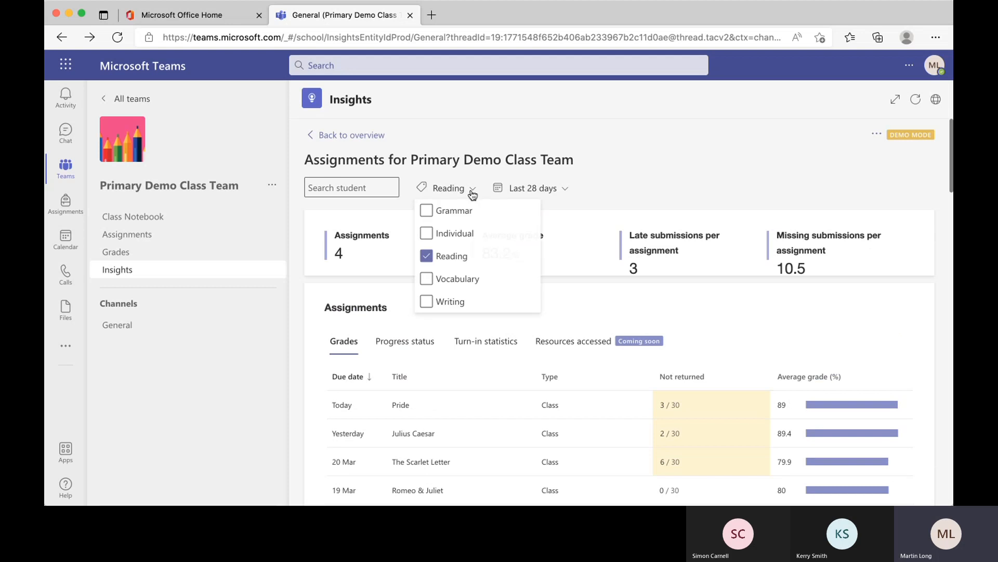
click(431, 215)
click(431, 237)
click(429, 281)
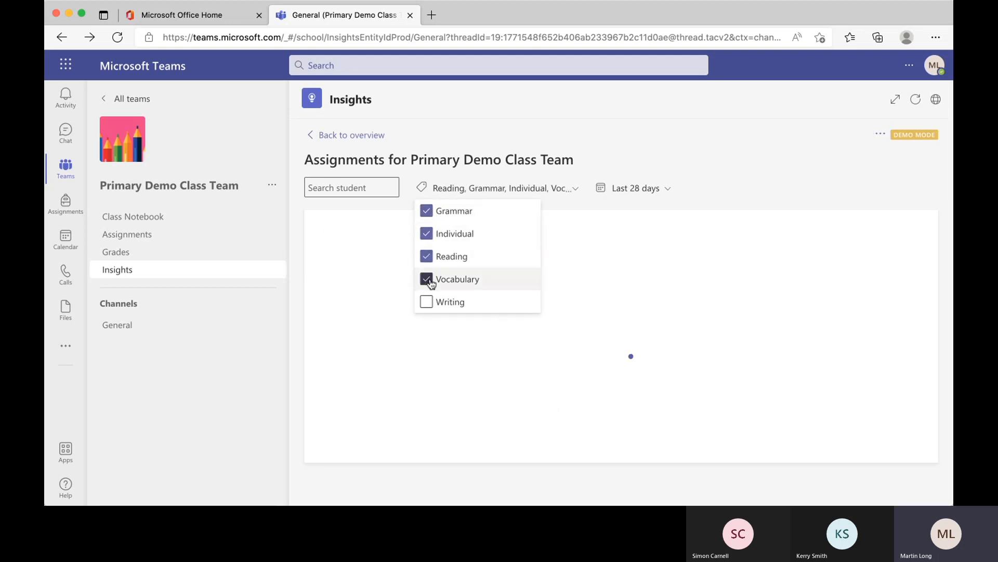
click(429, 302)
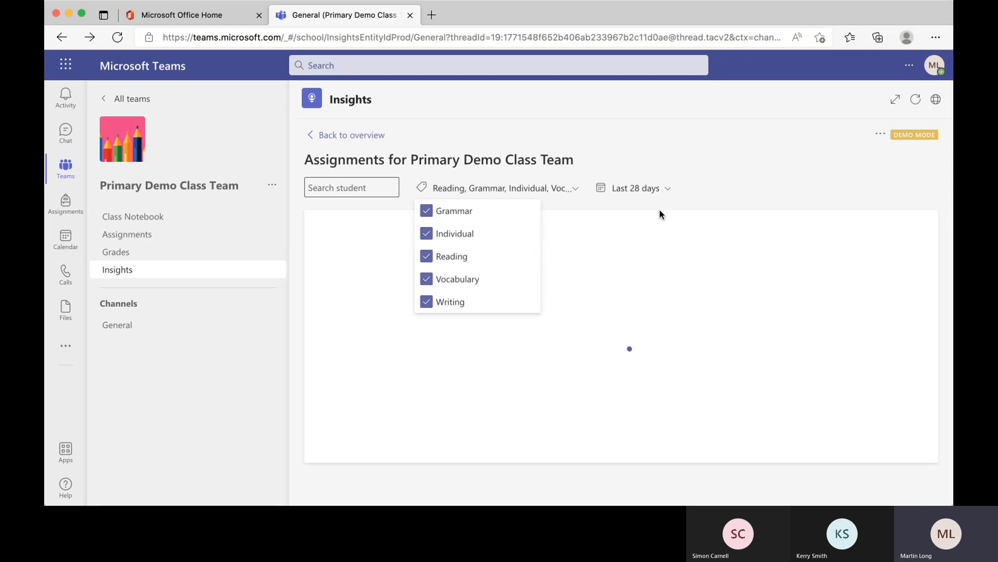
click(662, 195)
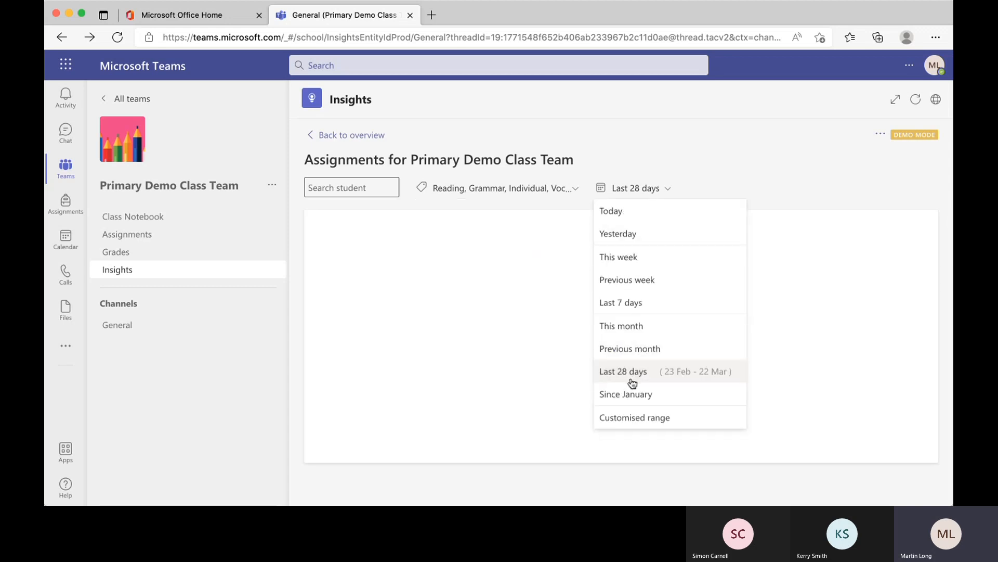
click(762, 158)
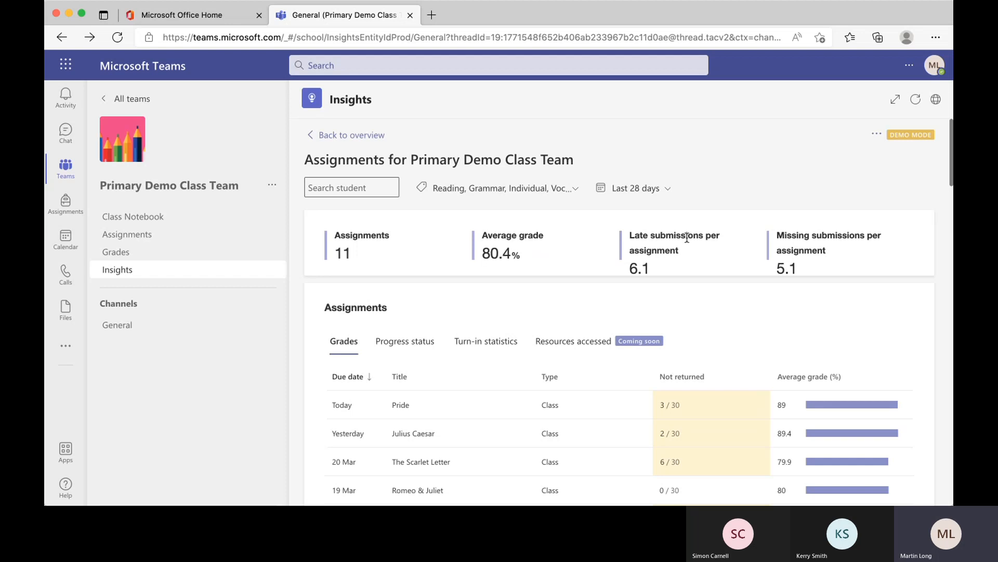
- Review the assignment grades list, the grade distribution chart and the English Proficiency rubric criteria in the report
scroll(635, 362, down, 5)
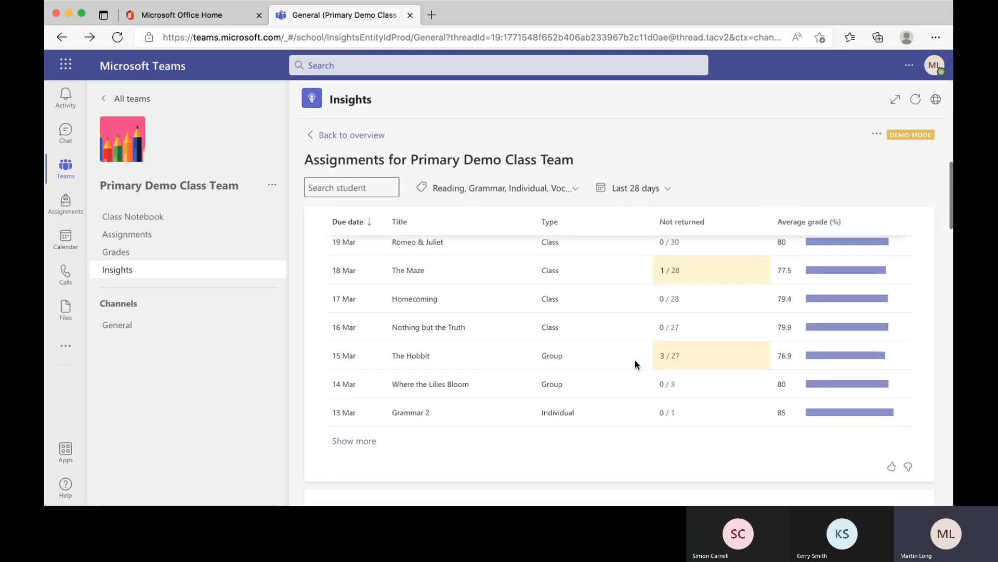
scroll(635, 360, down, 2)
scroll(635, 360, down, 5)
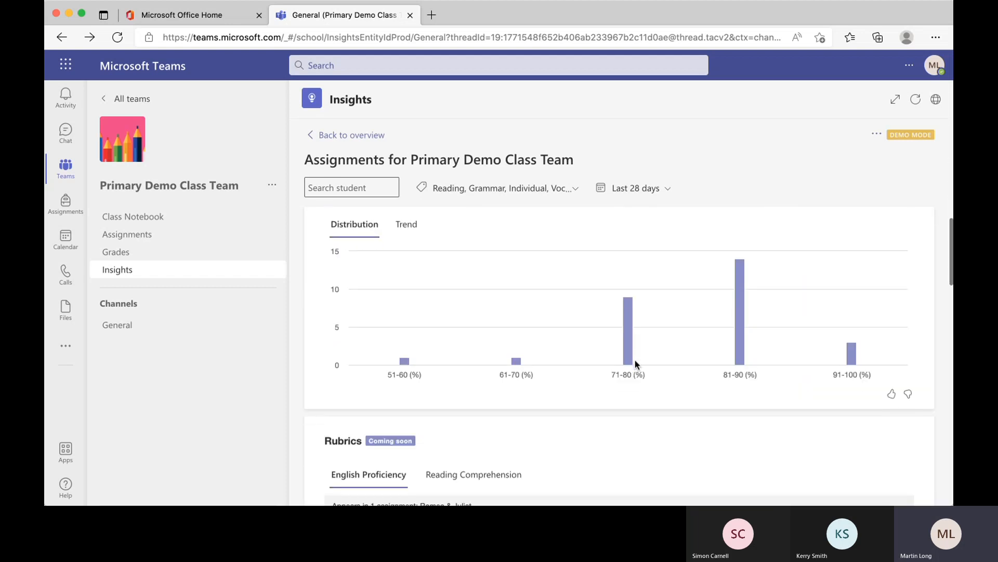
scroll(635, 360, down, 1)
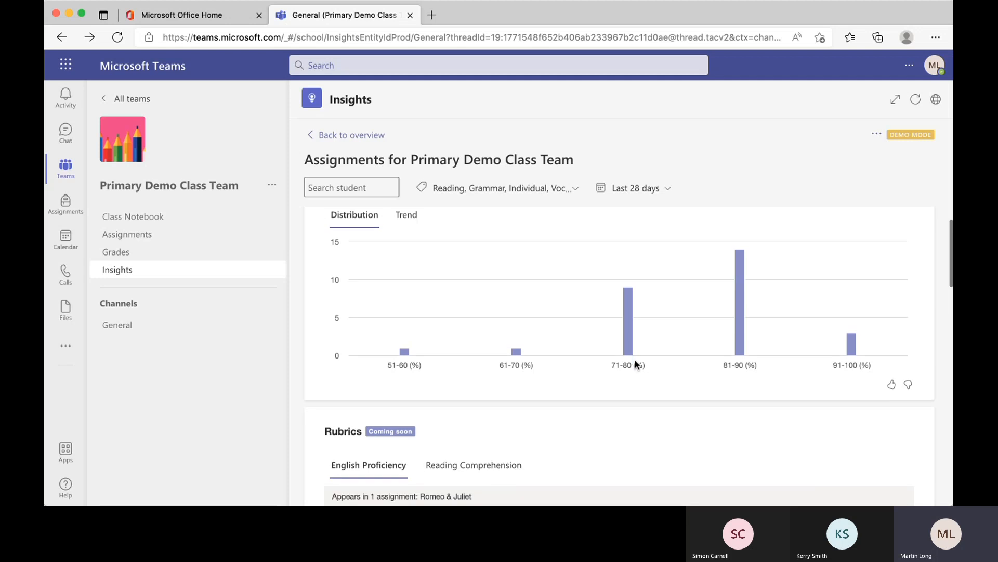
scroll(635, 360, up, 1)
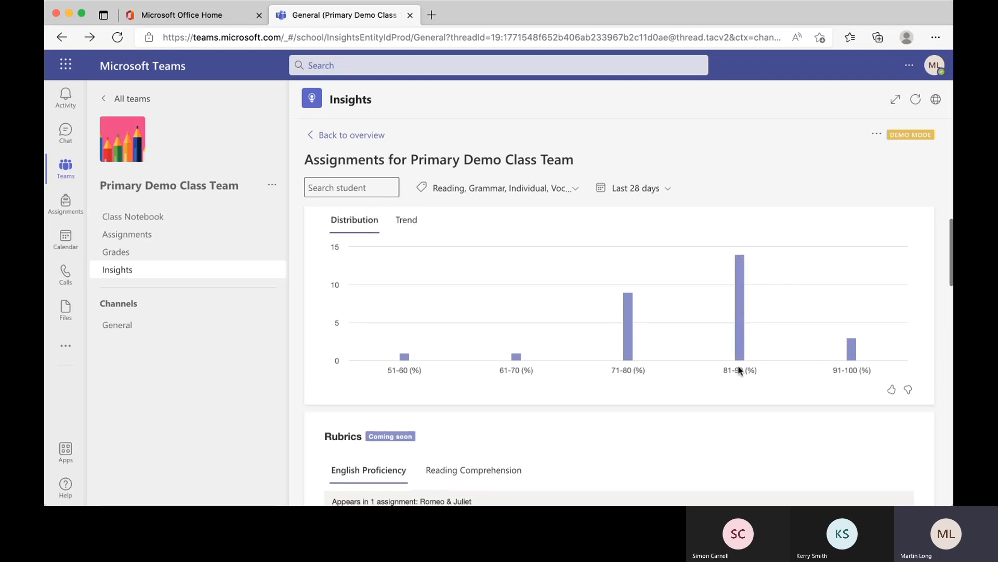
scroll(739, 369, down, 5)
scroll(739, 370, up, 2)
scroll(739, 371, down, 3)
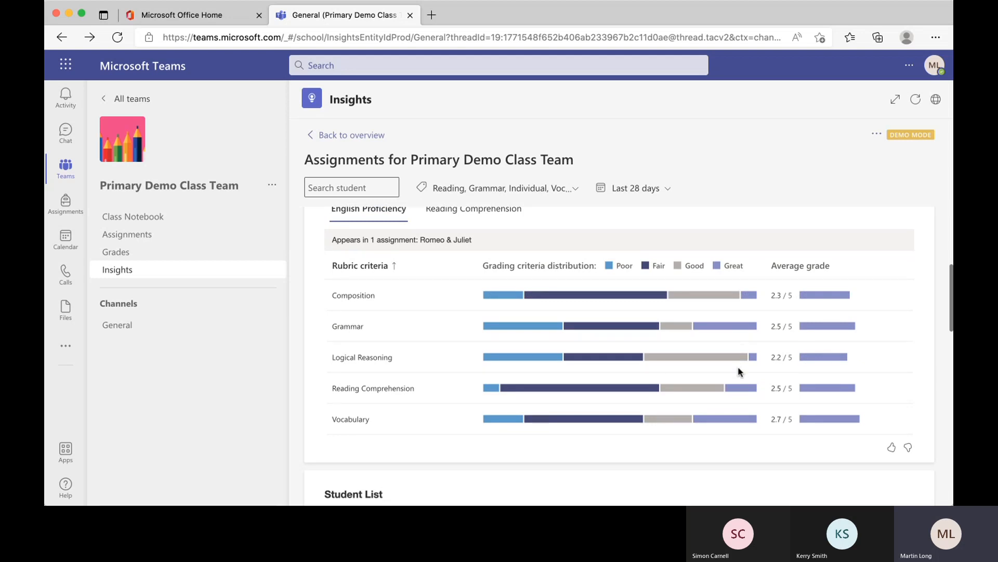
- Examine the report's Student List for each student's average grade, turned-in work and missing or late assignments
scroll(739, 371, down, 6)
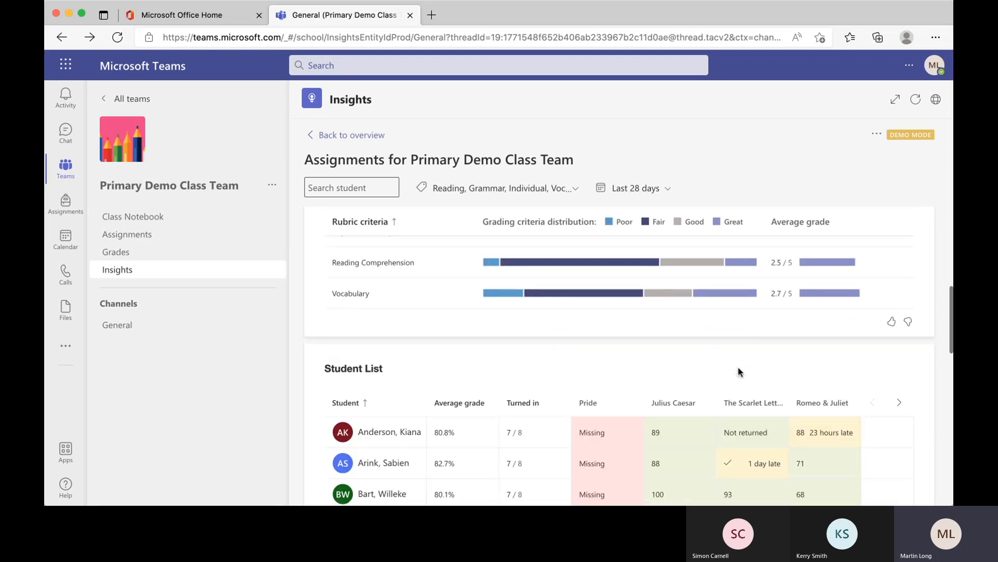
scroll(739, 370, down, 1)
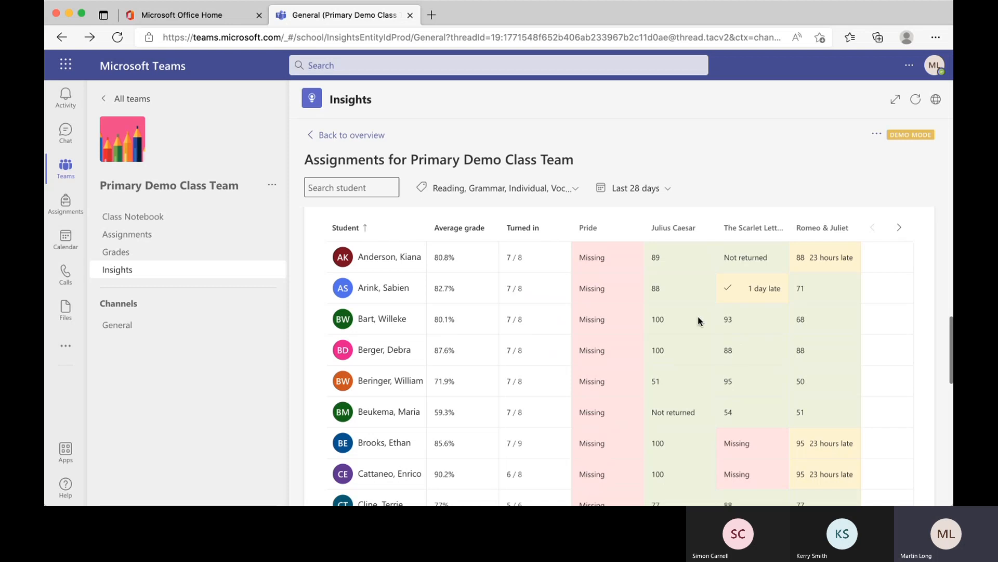
scroll(684, 359, down, 1)
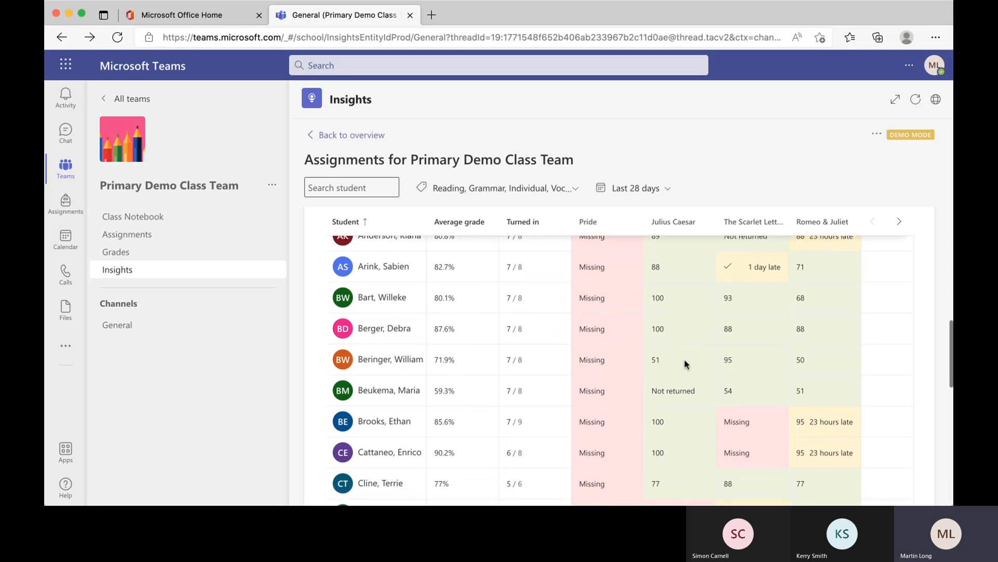
scroll(685, 364, down, 5)
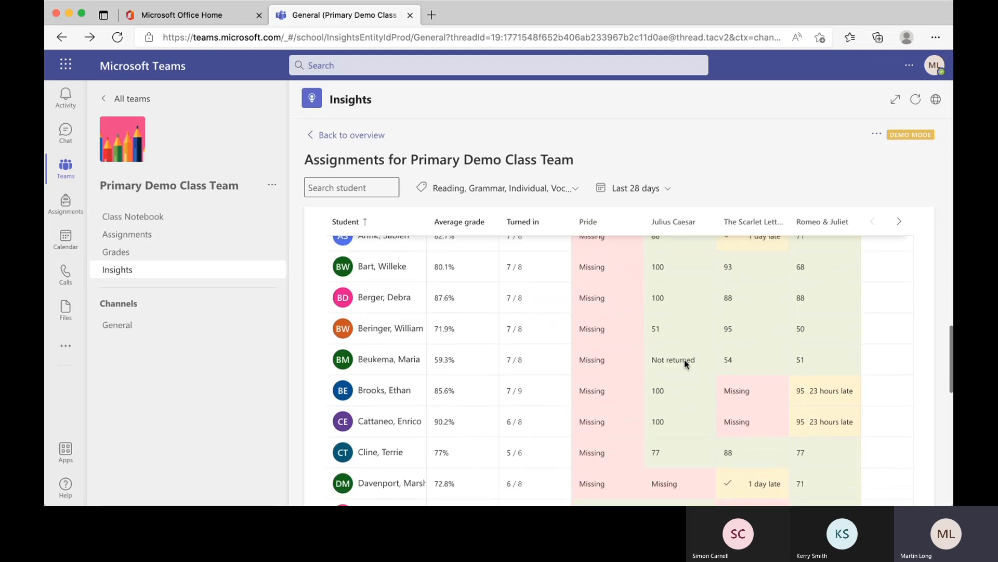
scroll(685, 364, down, 7)
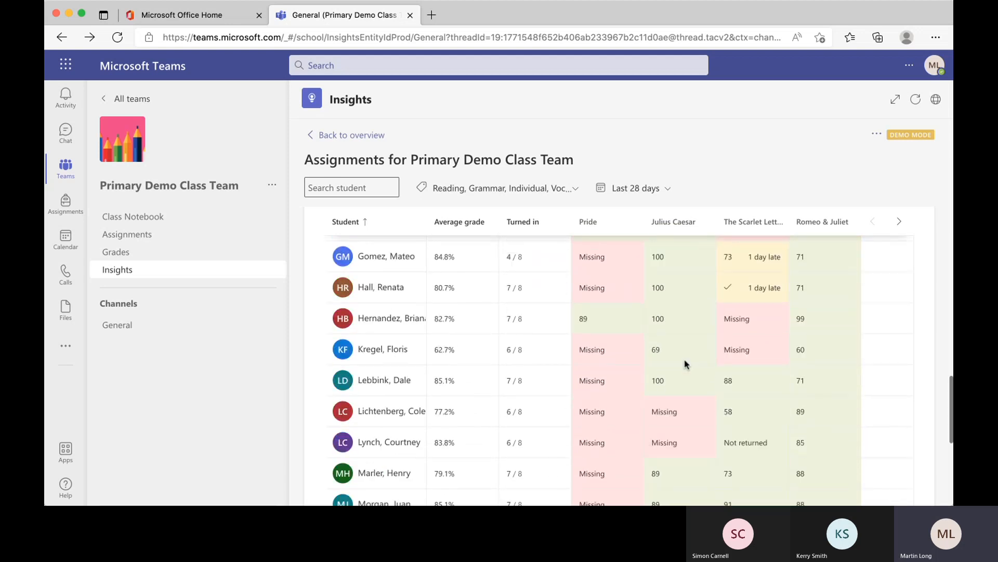
scroll(684, 364, down, 5)
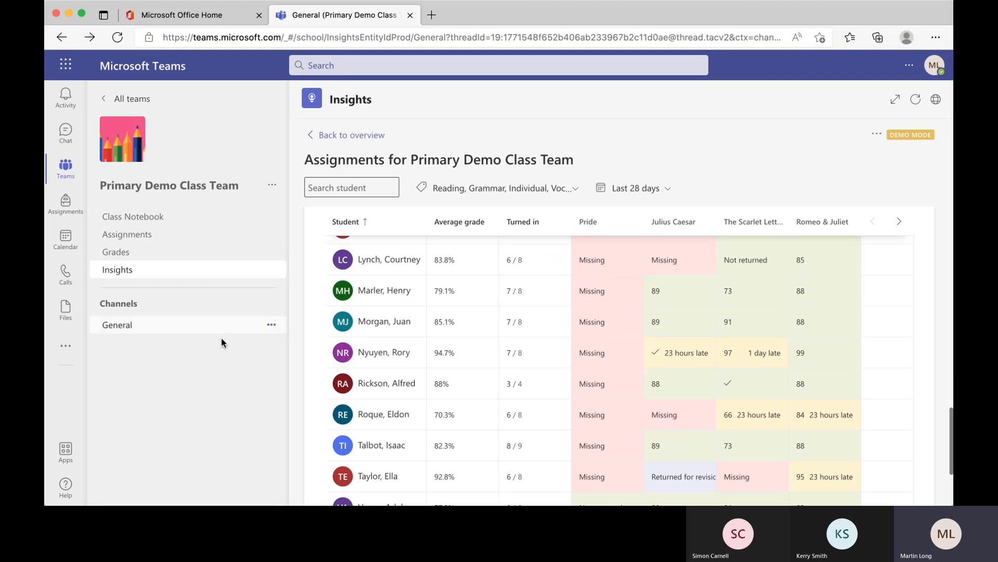
- View the General channel's files and return to the class Assignments
click(137, 328)
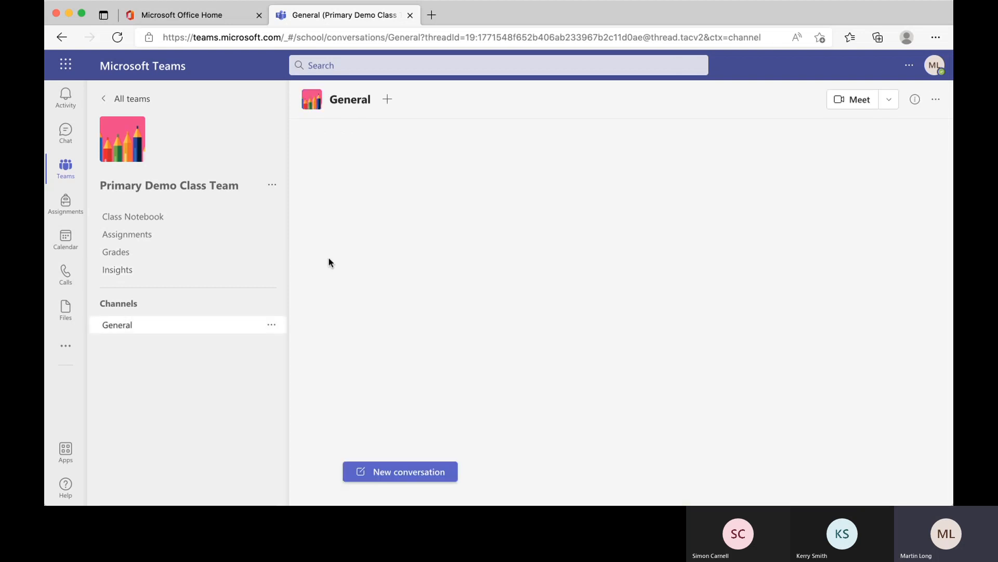
click(422, 101)
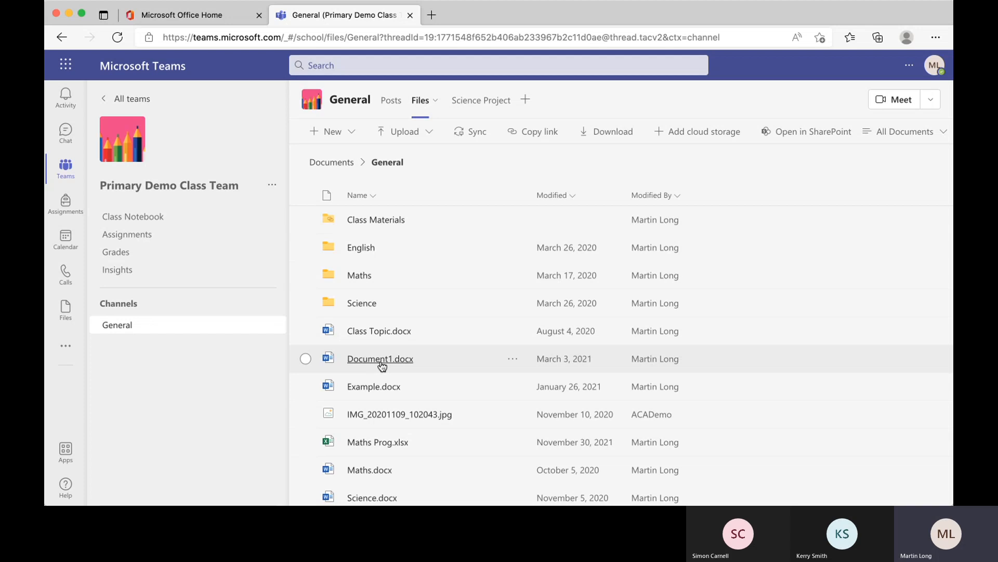
click(162, 239)
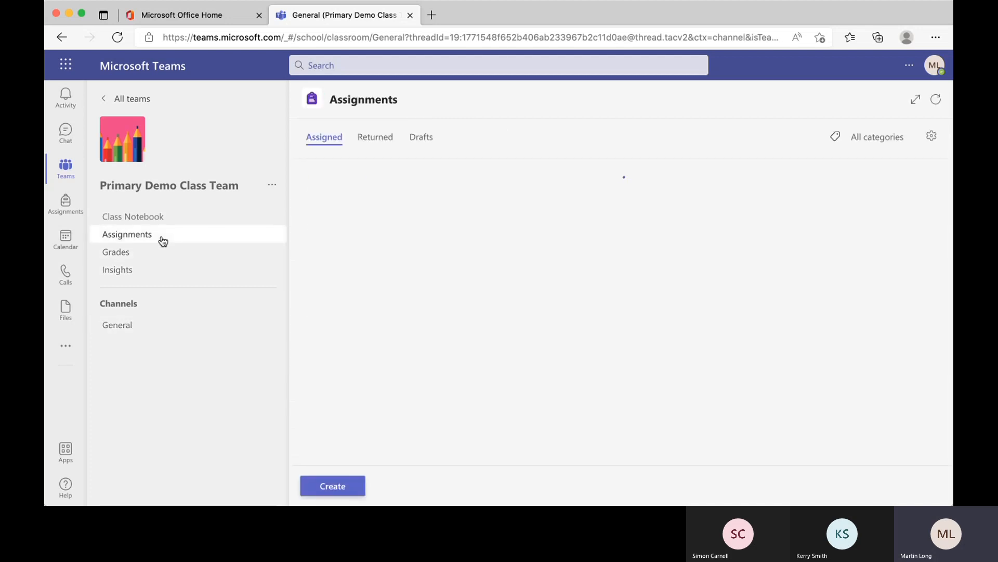